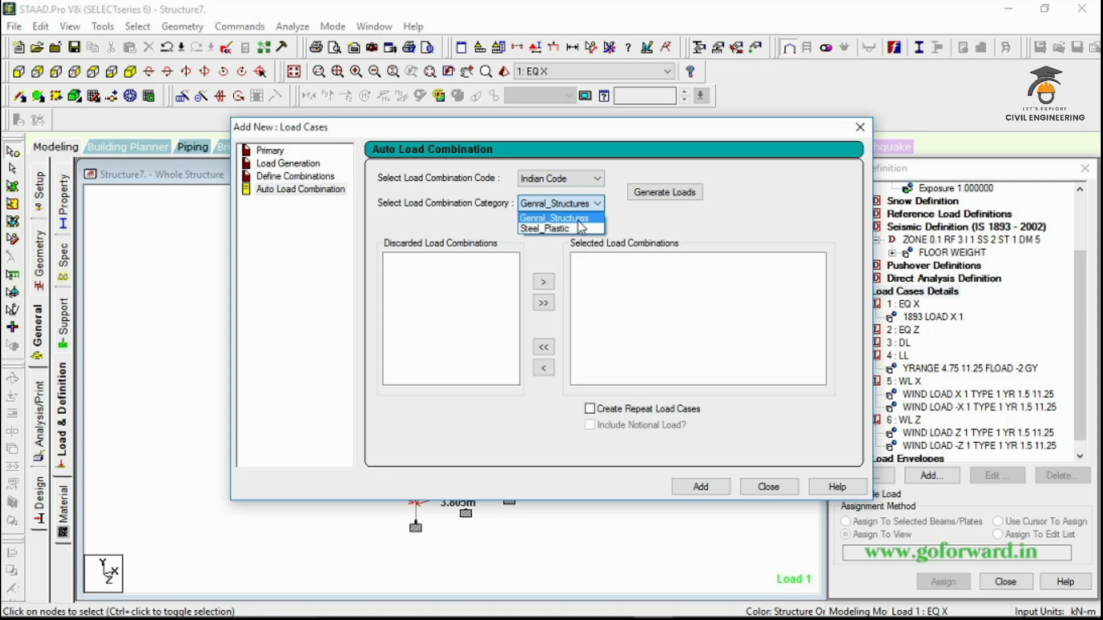
# - Generate automatic load combinations for the Indian Code in the Genral_Structures category and add them all to the load cases
pyautogui.click(584, 221)
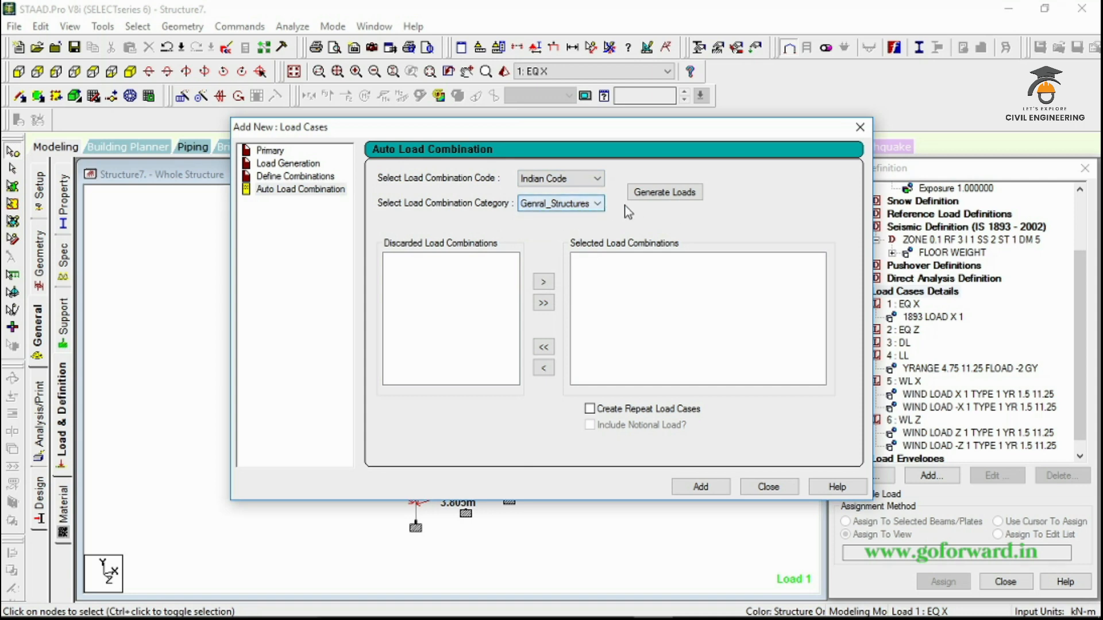
pyautogui.click(668, 191)
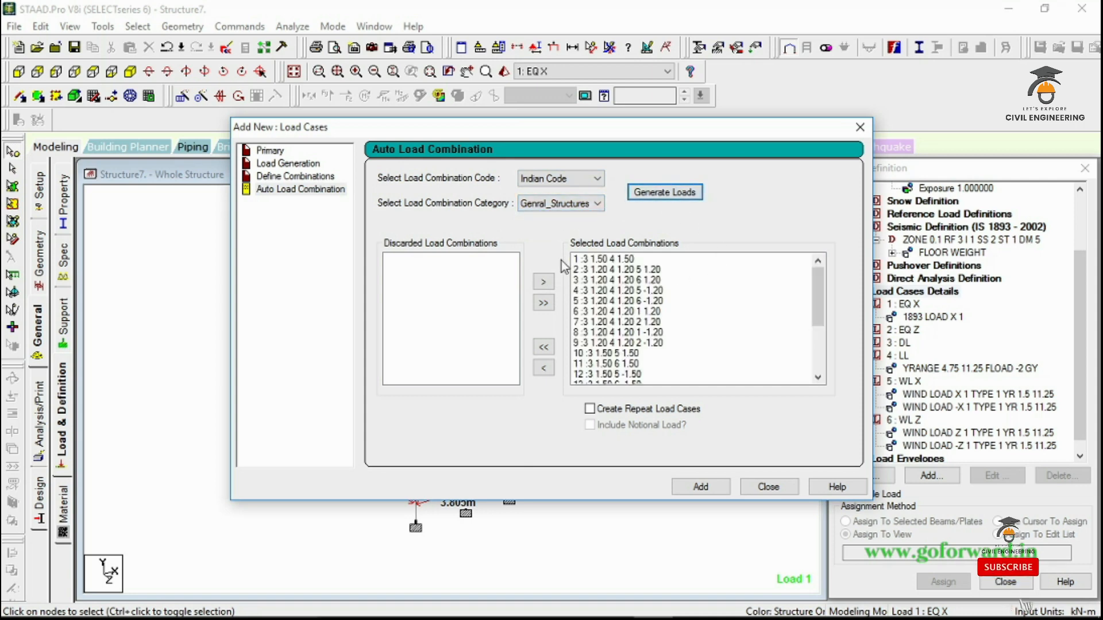
pyautogui.click(597, 259)
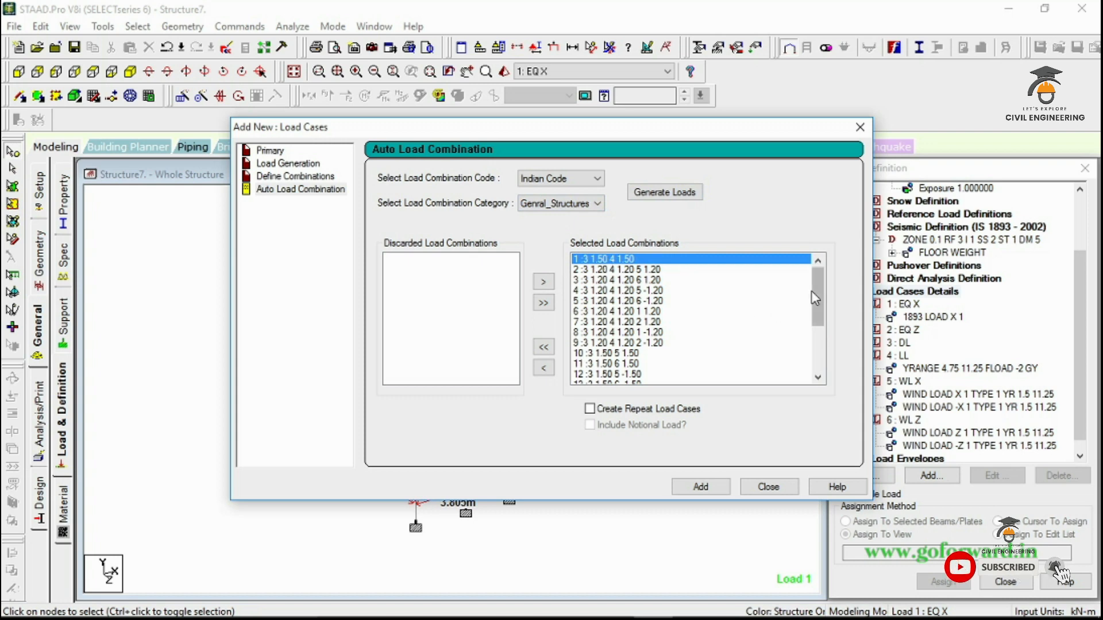
pyautogui.moveTo(812, 294)
pyautogui.mouseDown()
pyautogui.moveTo(810, 373)
pyautogui.moveTo(817, 301)
pyautogui.mouseUp()
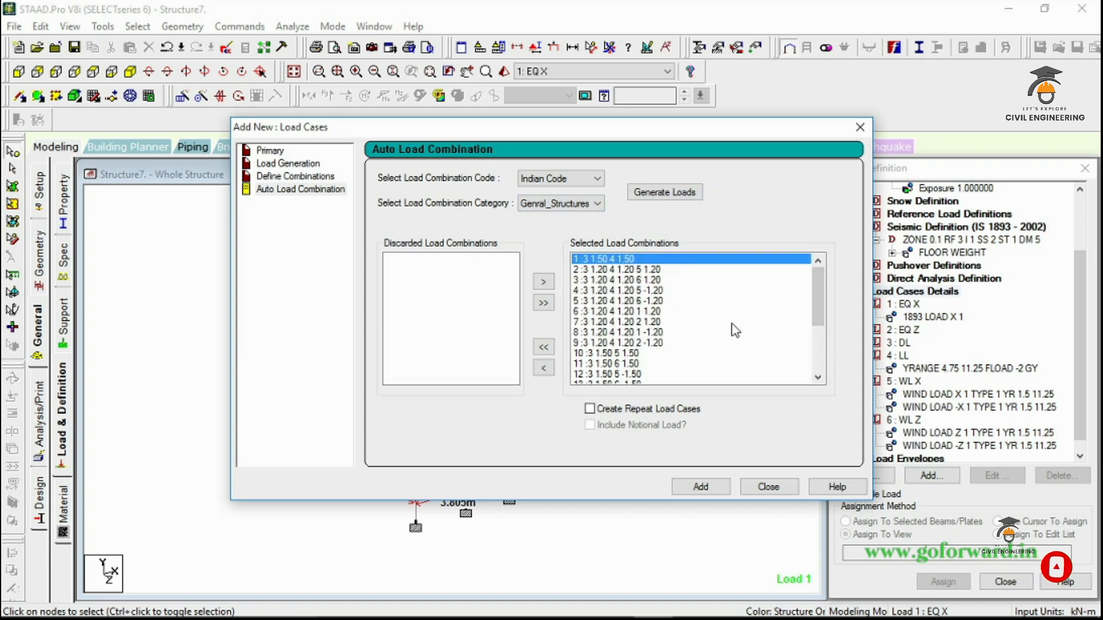
pyautogui.click(698, 486)
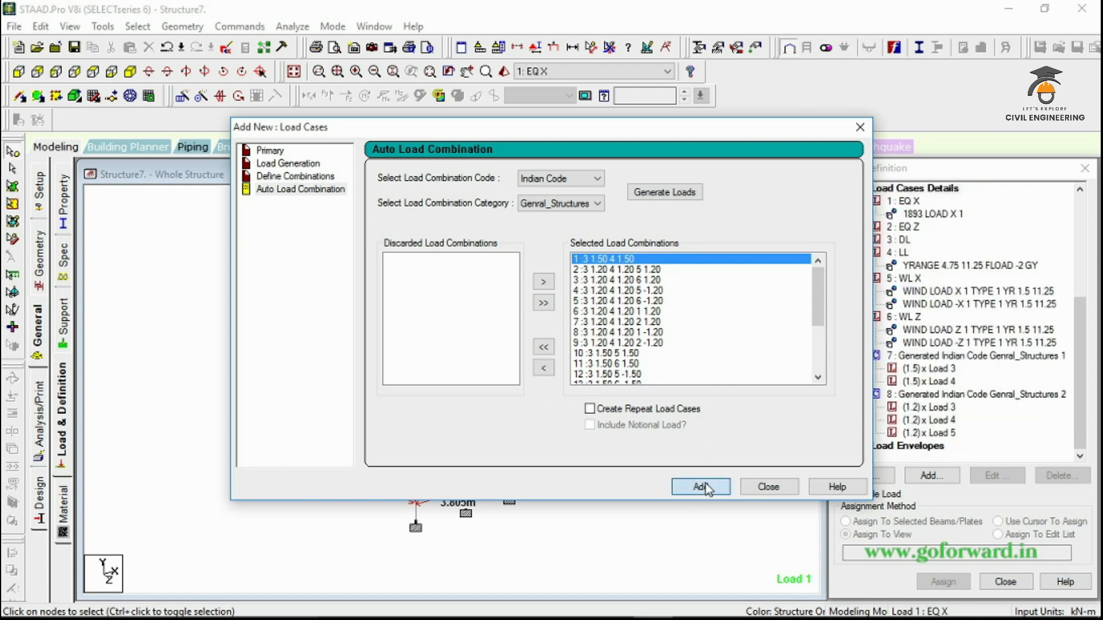
pyautogui.click(770, 488)
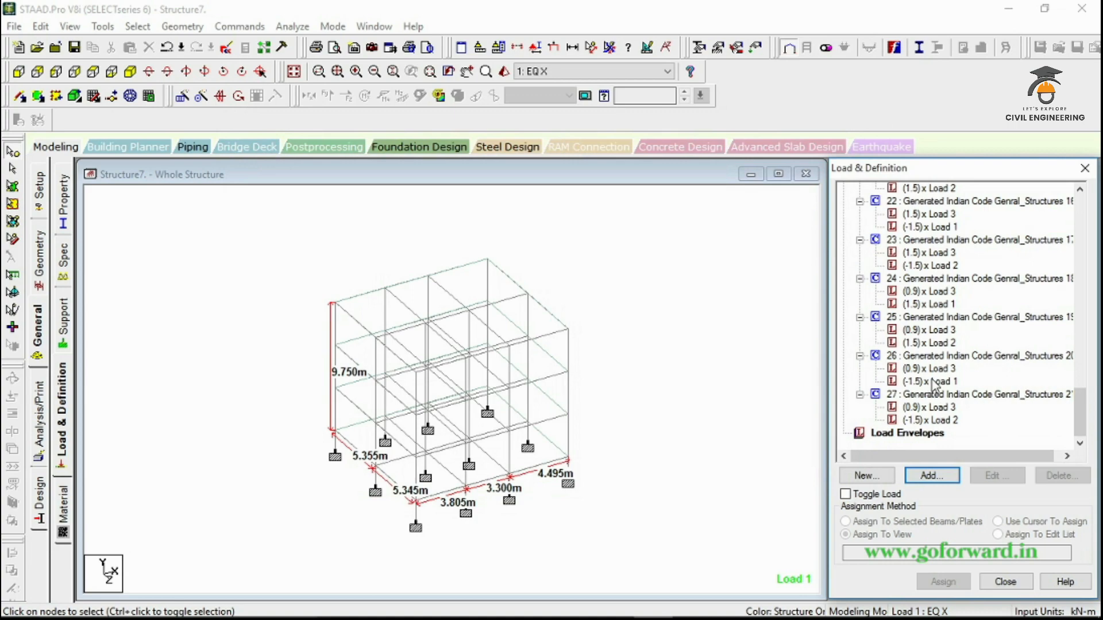
# - Show the loads of generated combination 26 on the model and turn off the member dimension labels
pyautogui.click(932, 382)
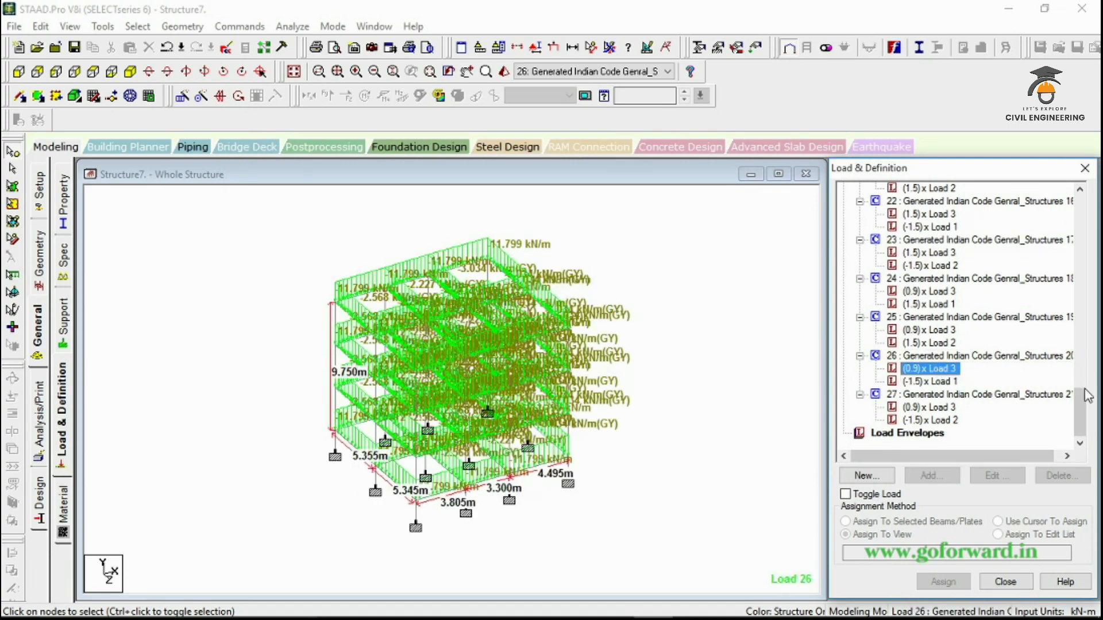
pyautogui.moveTo(1080, 410); pyautogui.dragTo(1075, 209)
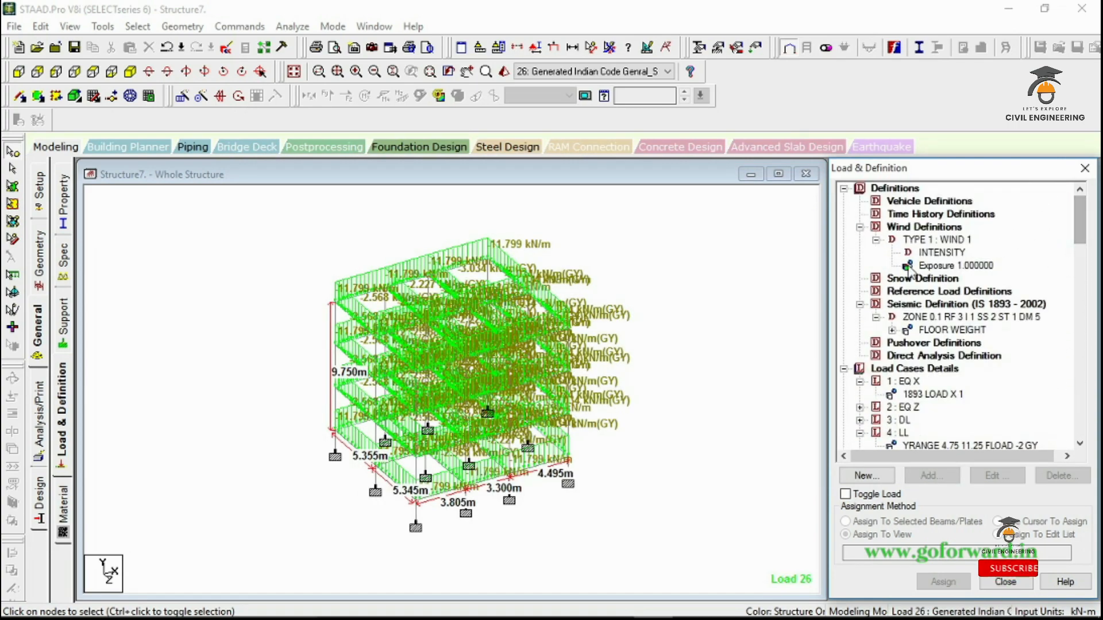
pyautogui.click(727, 274)
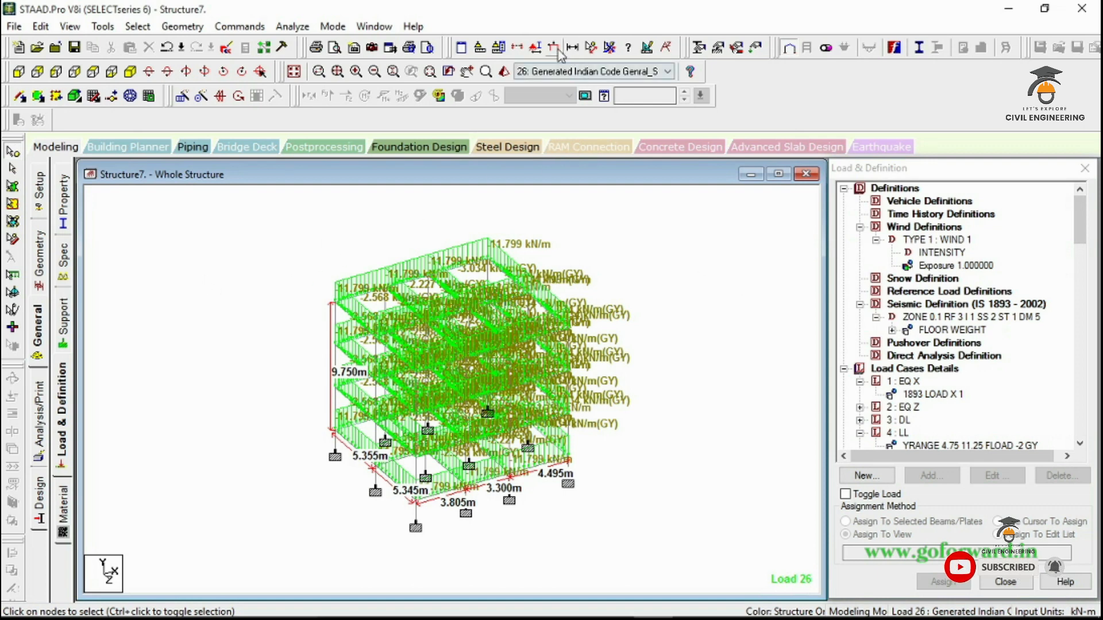
pyautogui.click(609, 47)
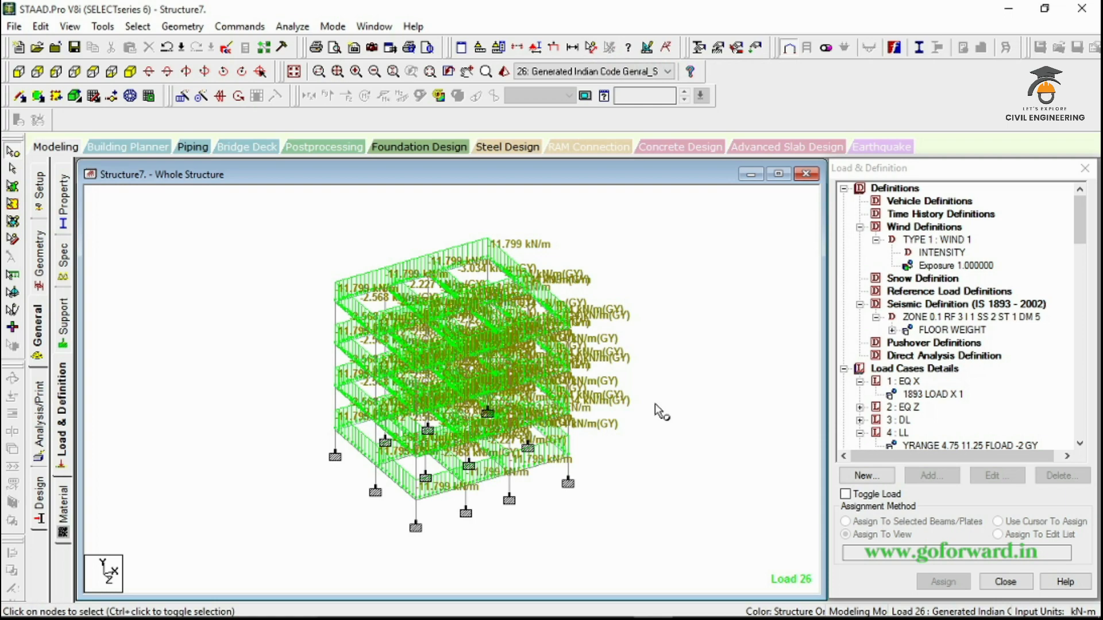
# - Add a Perform Analysis command with the print option All
pyautogui.click(44, 409)
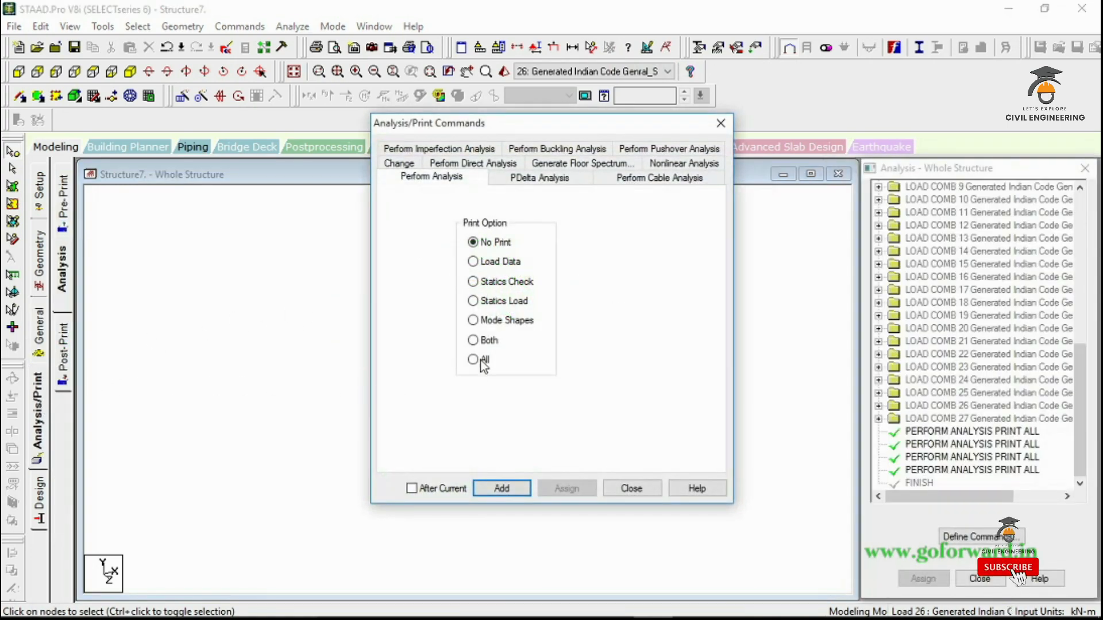
pyautogui.click(481, 361)
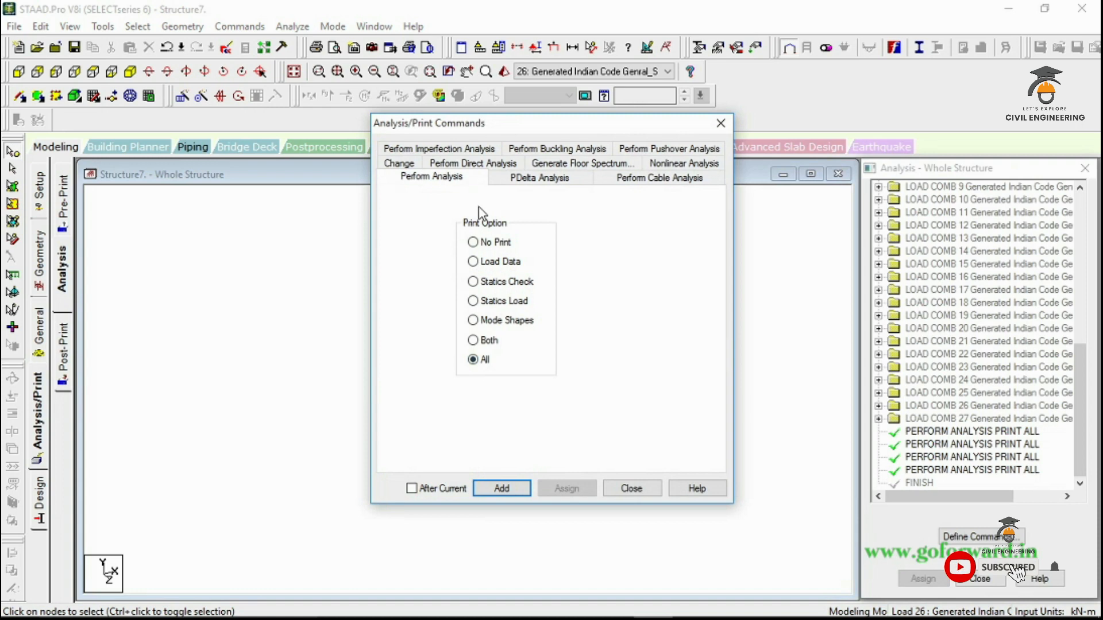
pyautogui.click(522, 490)
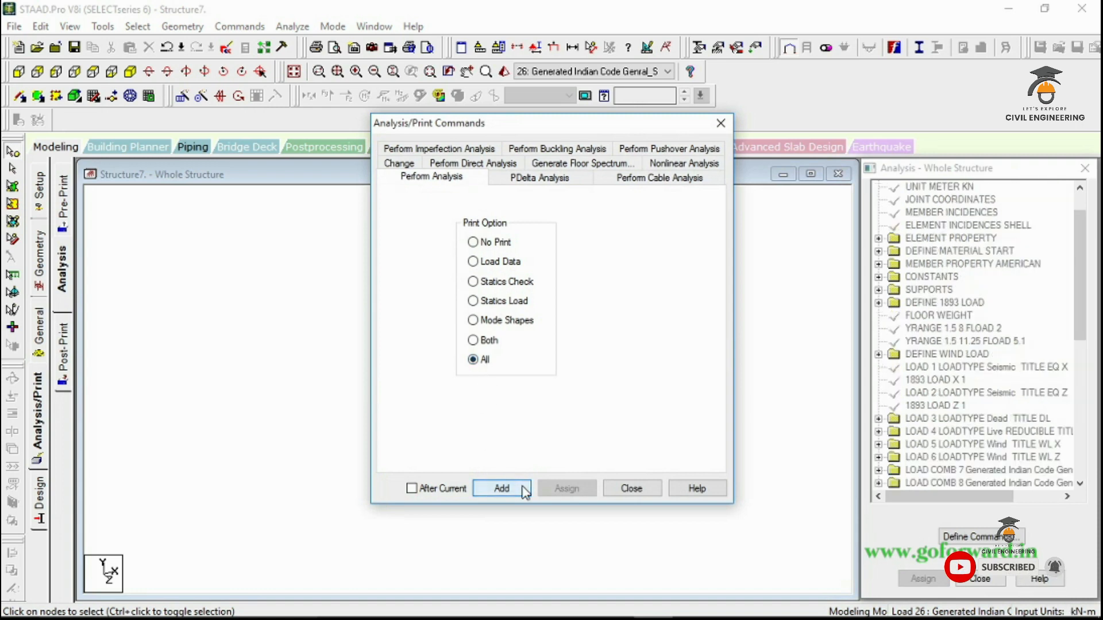
pyautogui.click(631, 488)
# - Check the analysis command list, run the analysis and save the modified structure
pyautogui.scroll(1, 980, 238)
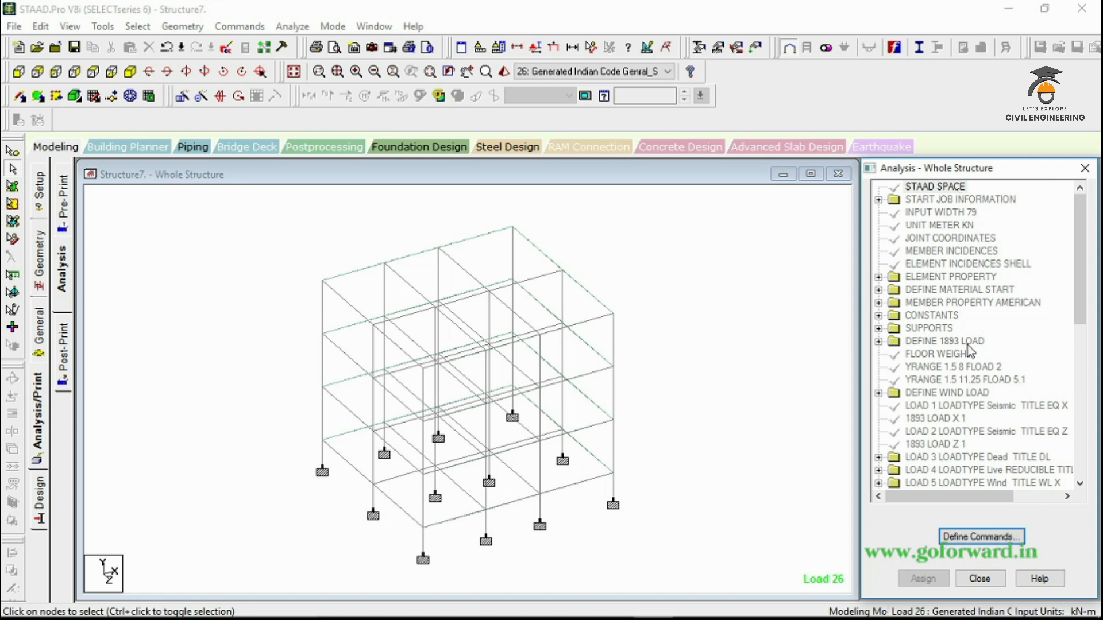
pyautogui.moveTo(1096, 252); pyautogui.dragTo(1064, 239)
pyautogui.moveTo(1078, 277); pyautogui.dragTo(1079, 298)
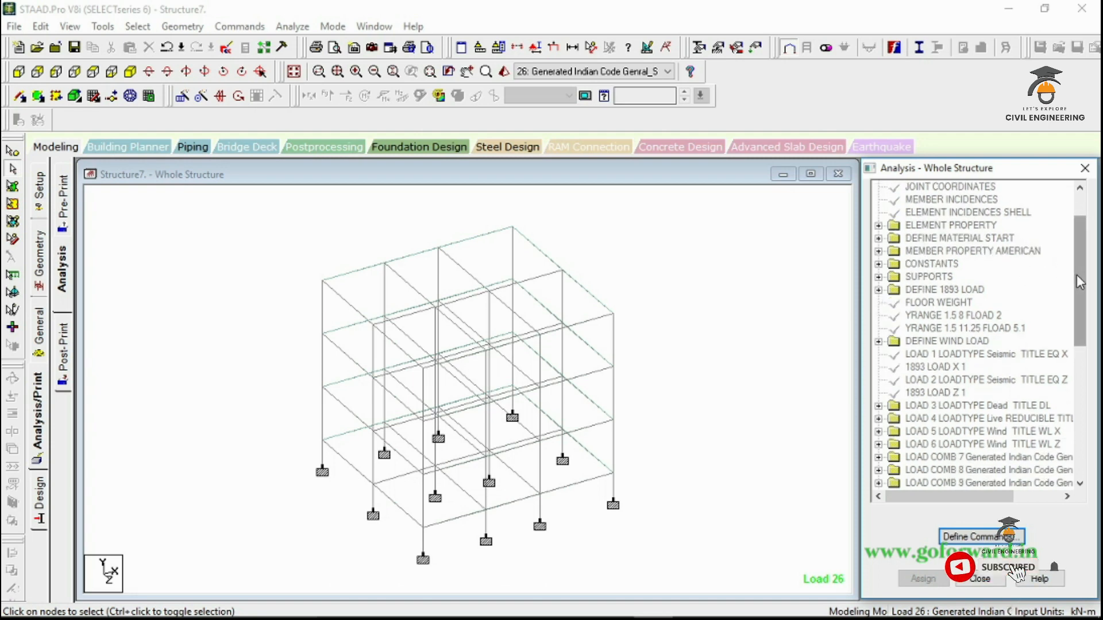
pyautogui.moveTo(1080, 281); pyautogui.dragTo(1079, 295)
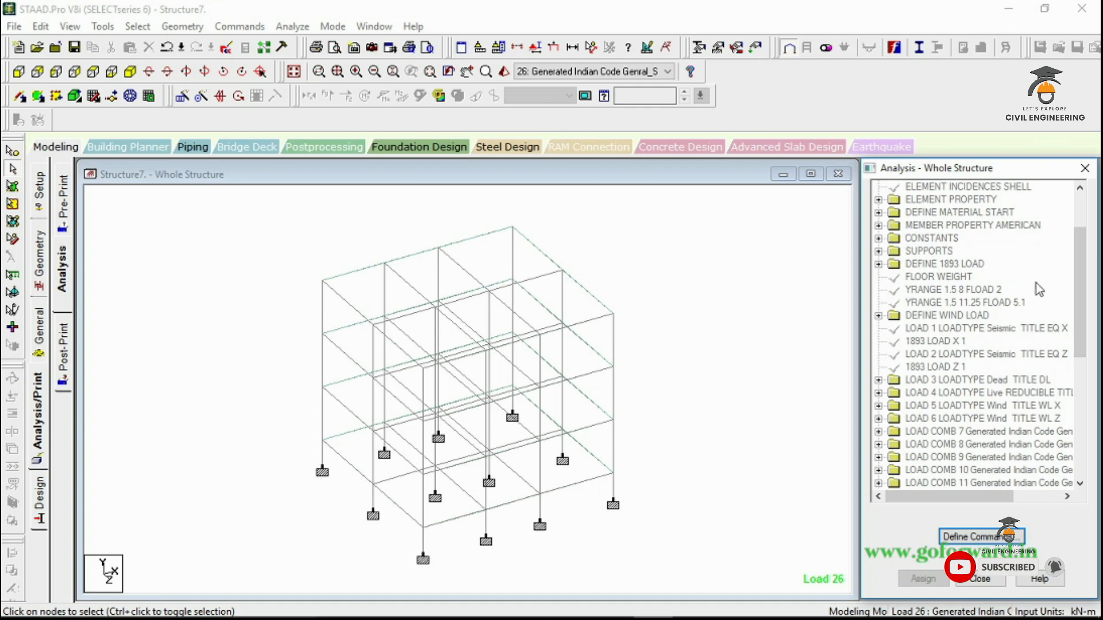
pyautogui.moveTo(1090, 308); pyautogui.dragTo(1087, 461)
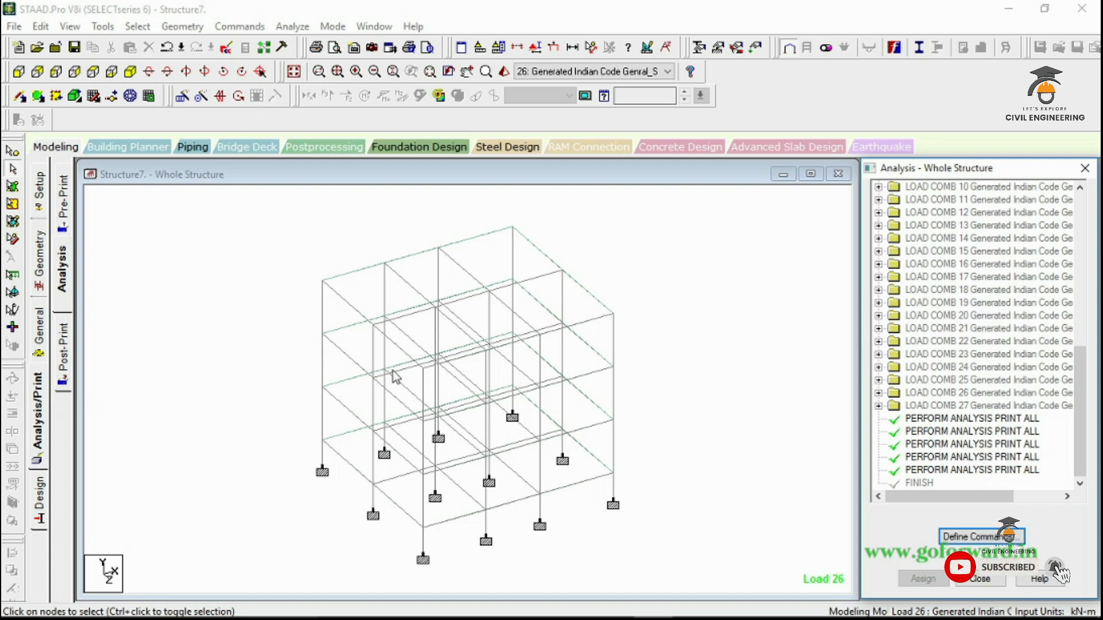
pyautogui.click(296, 27)
pyautogui.click(301, 45)
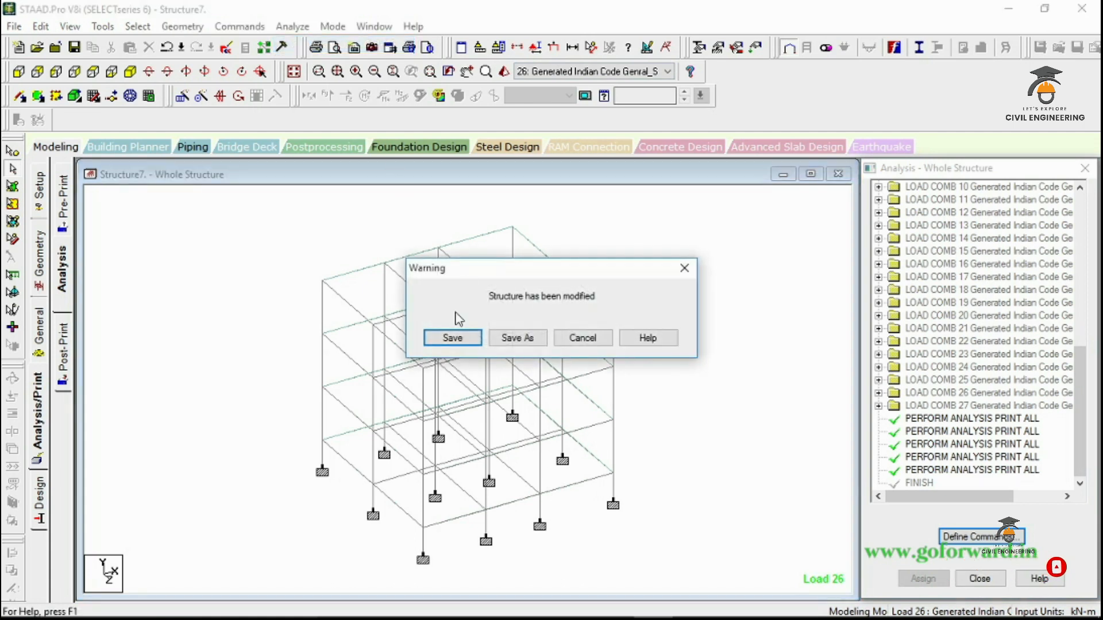
pyautogui.click(451, 338)
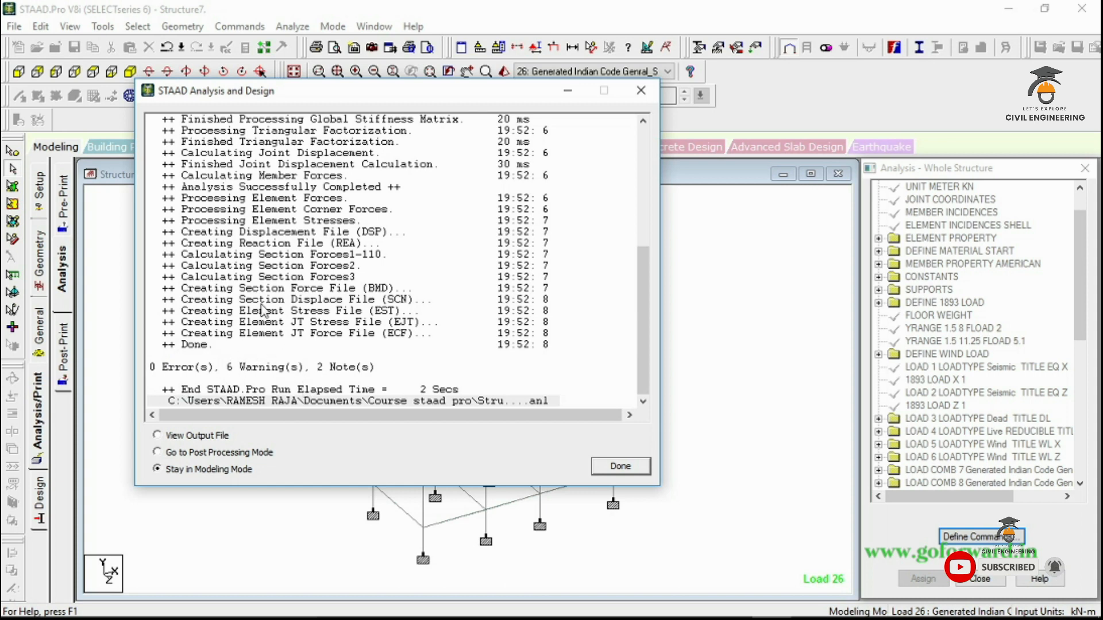
# - Finish the analysis run by going to Post Processing Mode, with all load cases selected in the results setup
pyautogui.moveTo(1080, 269); pyautogui.dragTo(1095, 429)
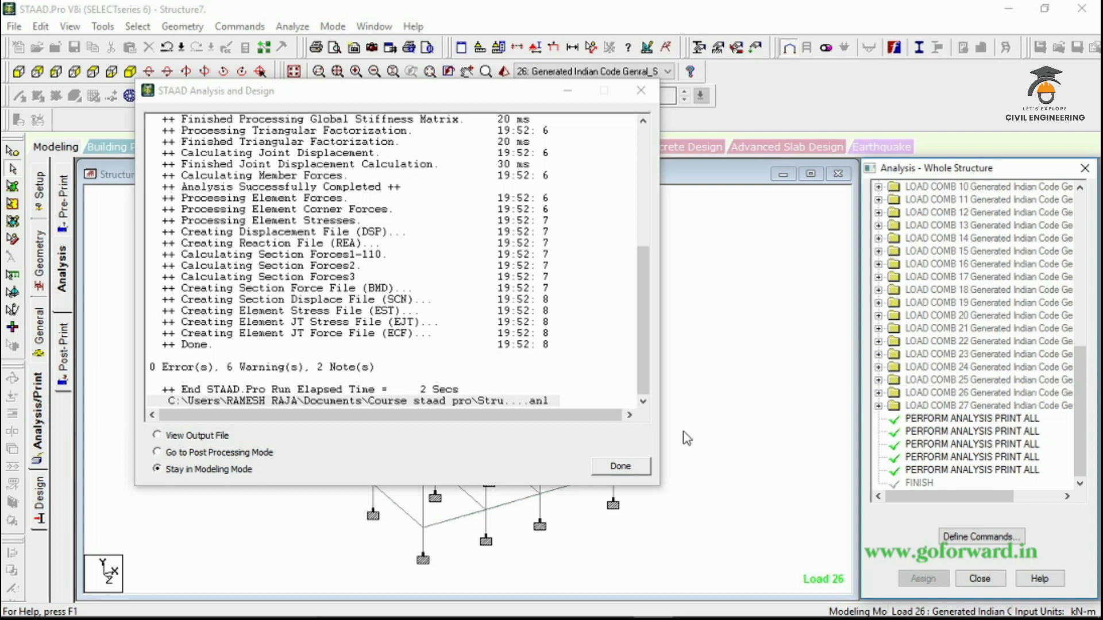
pyautogui.click(211, 454)
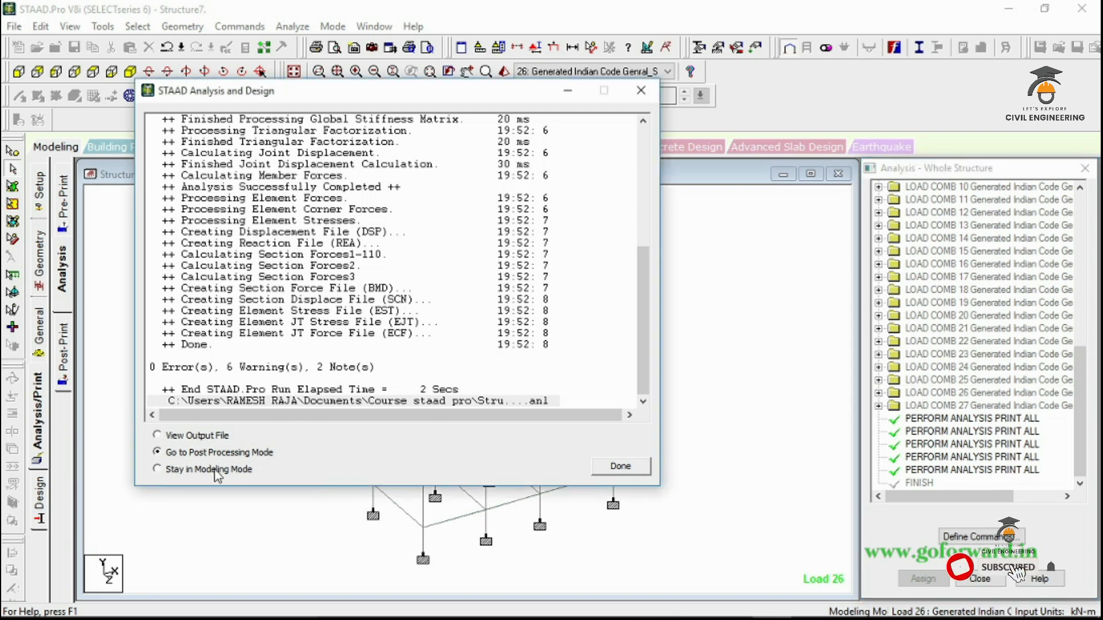
pyautogui.click(620, 468)
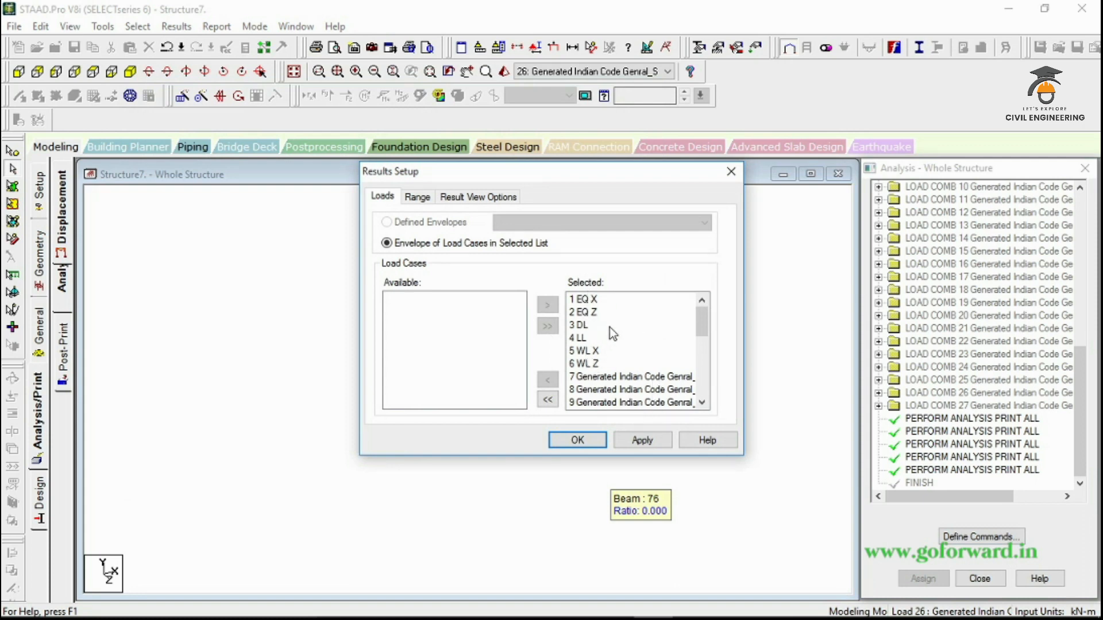
pyautogui.click(577, 439)
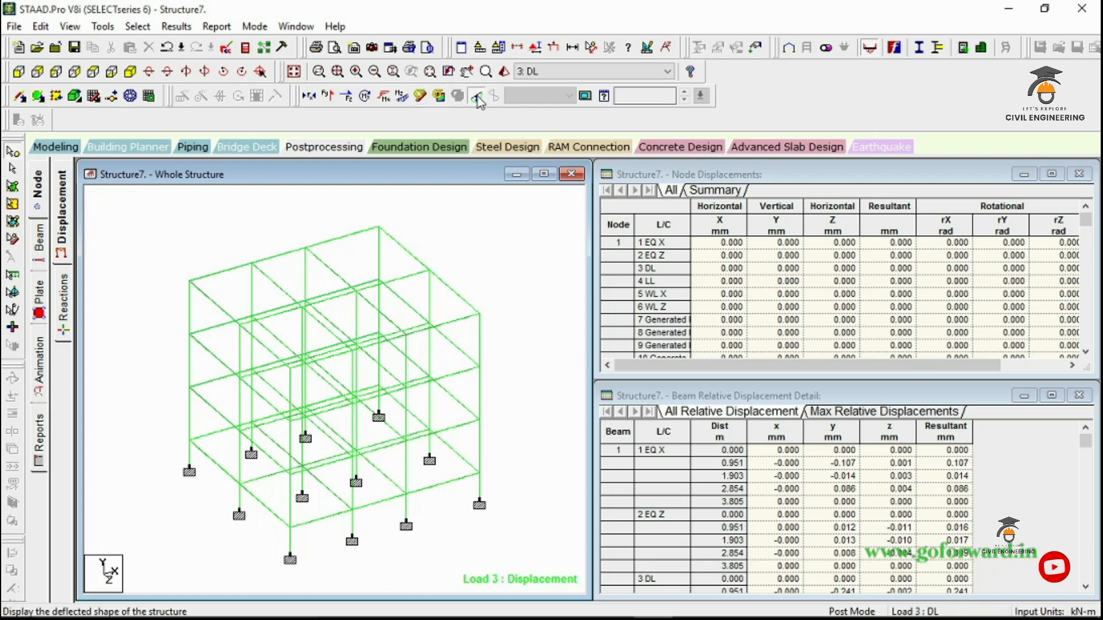
# - Toggle the deflected shape off and on for load case 3: DL, and view it for load case 4: LL
pyautogui.click(478, 101)
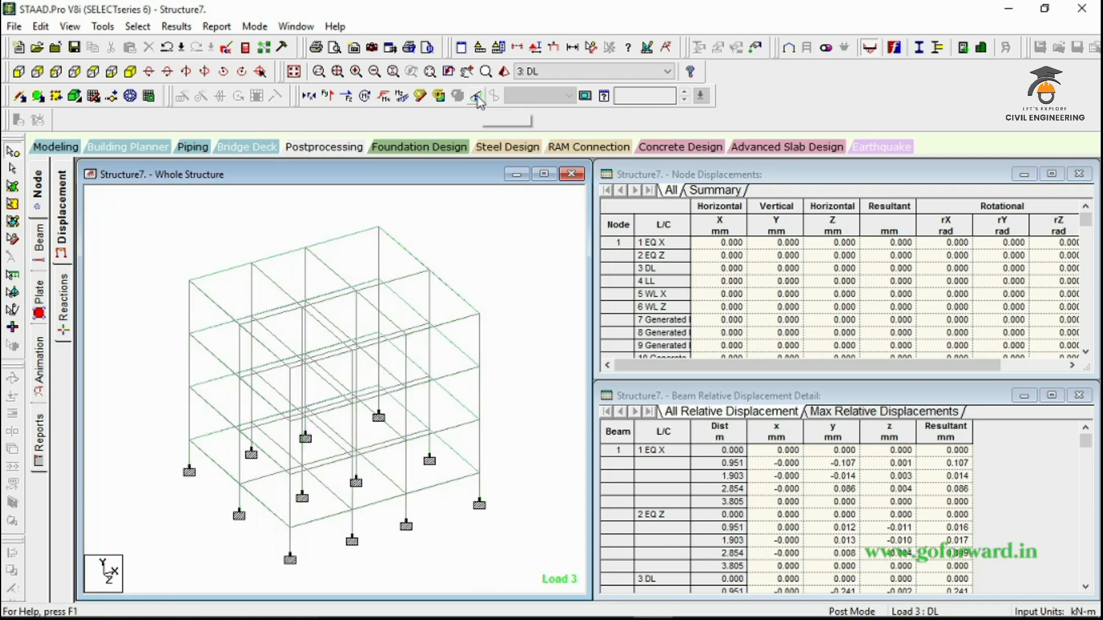
pyautogui.click(482, 98)
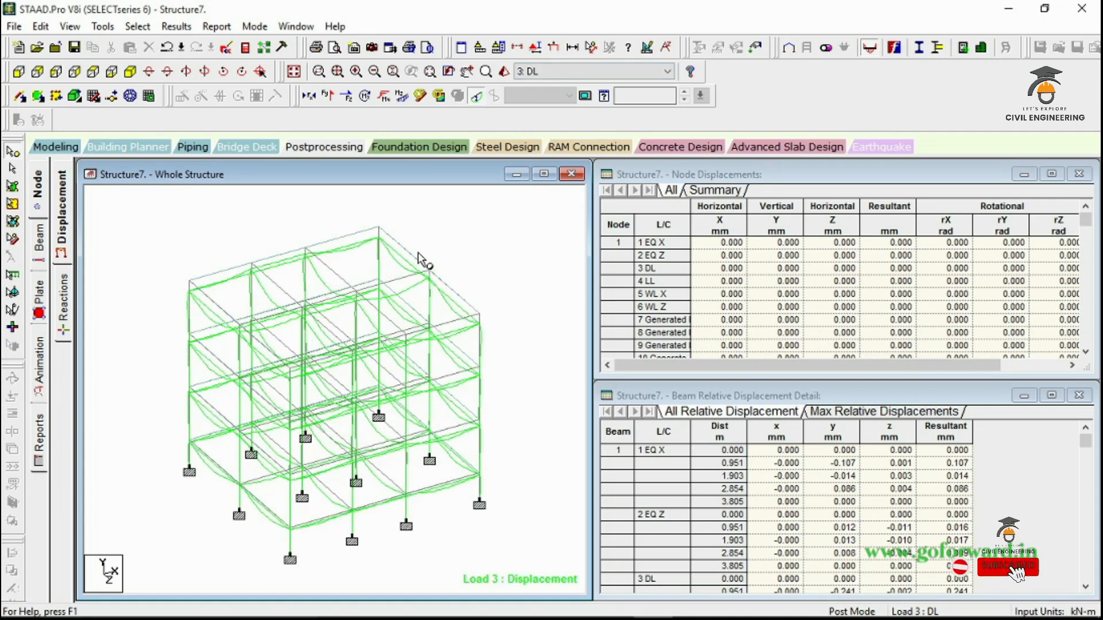
pyautogui.click(552, 71)
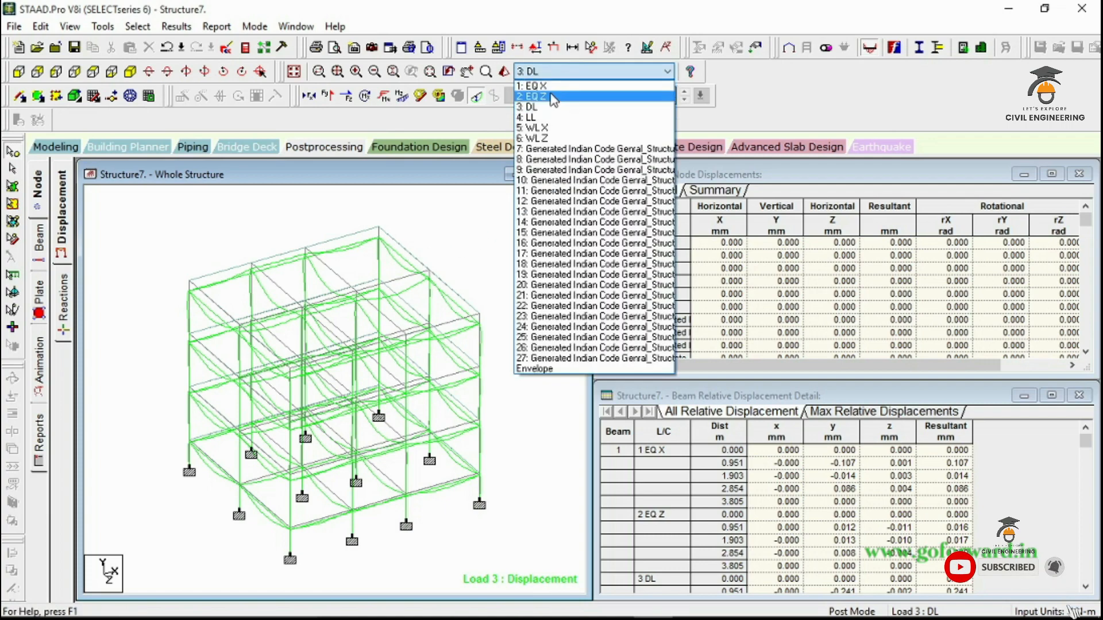
pyautogui.click(552, 117)
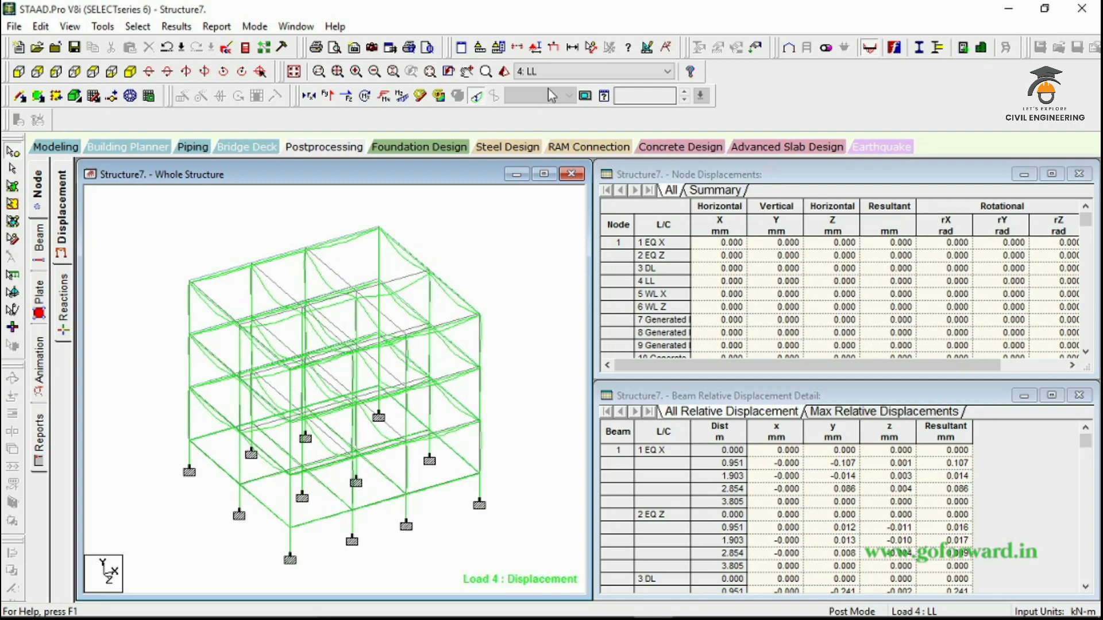
# - View the structure's deflected shape under load cases EQ X, EQ Z, WL X and WL Z in turn
pyautogui.click(556, 72)
pyautogui.click(546, 89)
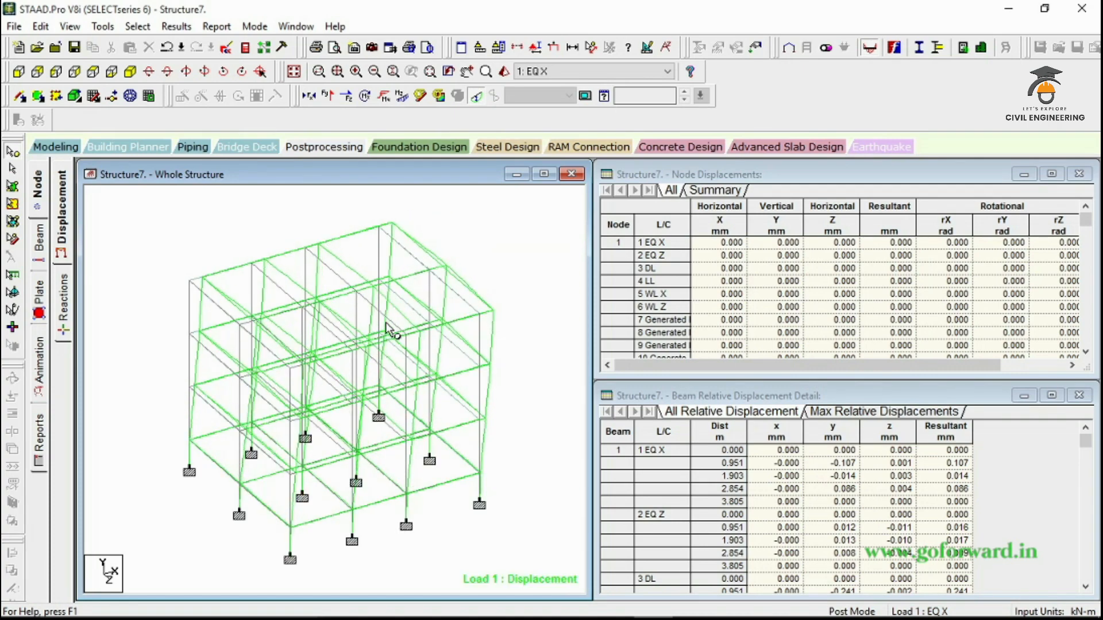
pyautogui.click(569, 71)
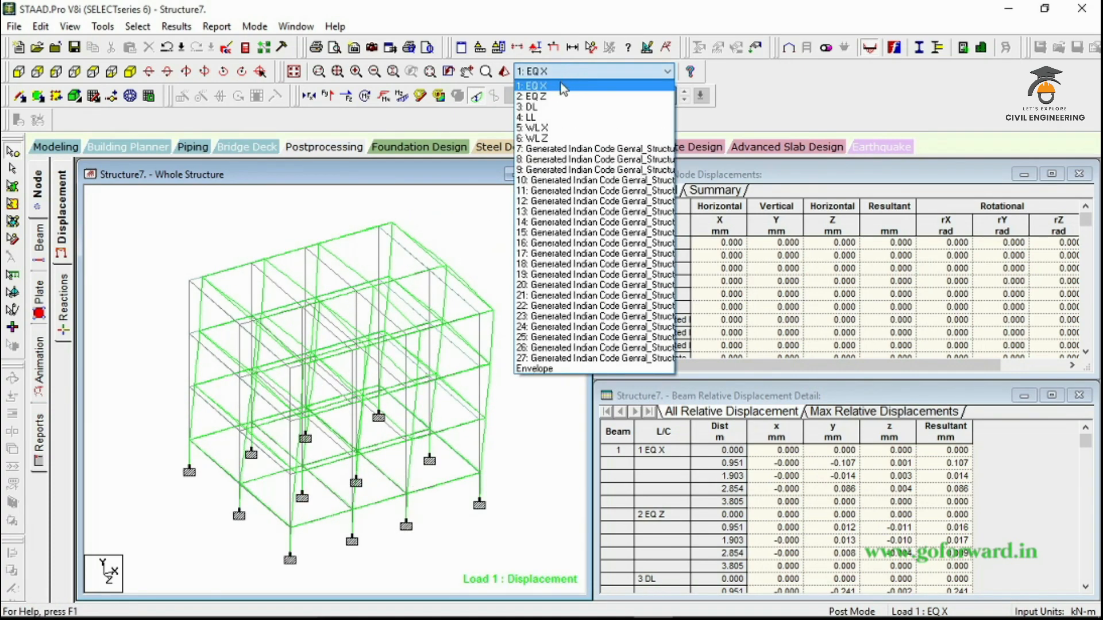
pyautogui.click(569, 81)
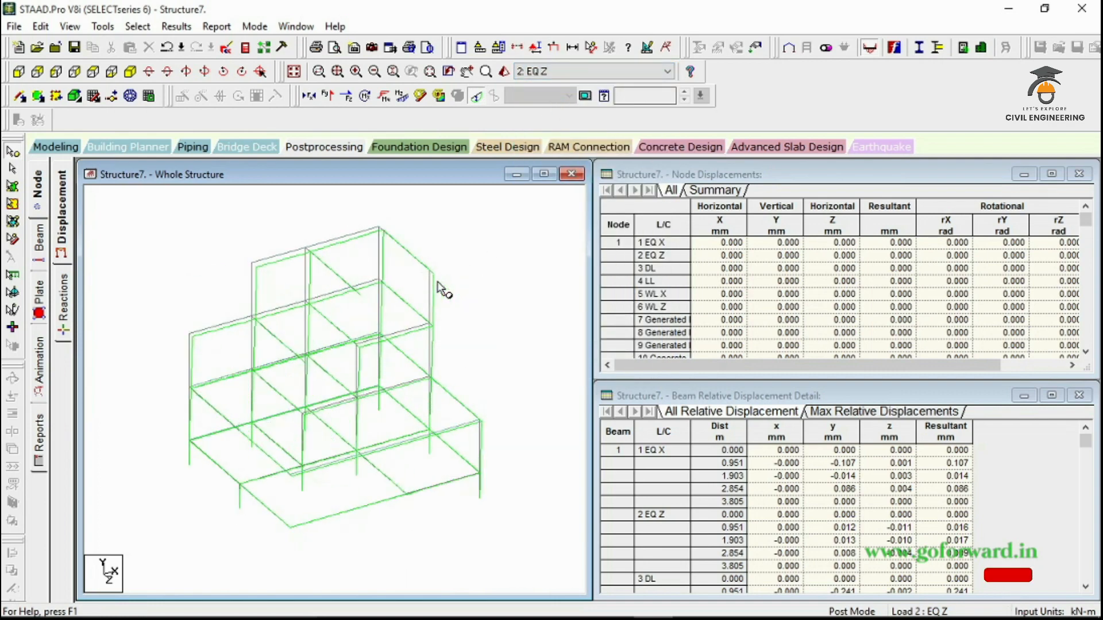
pyautogui.click(613, 76)
pyautogui.click(585, 130)
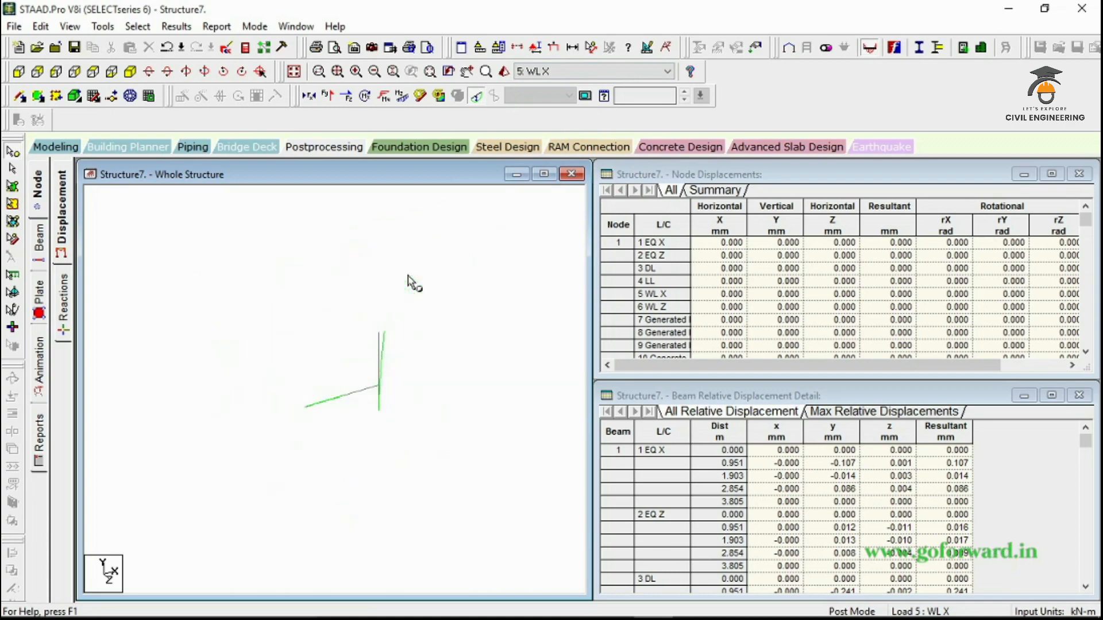
pyautogui.click(546, 71)
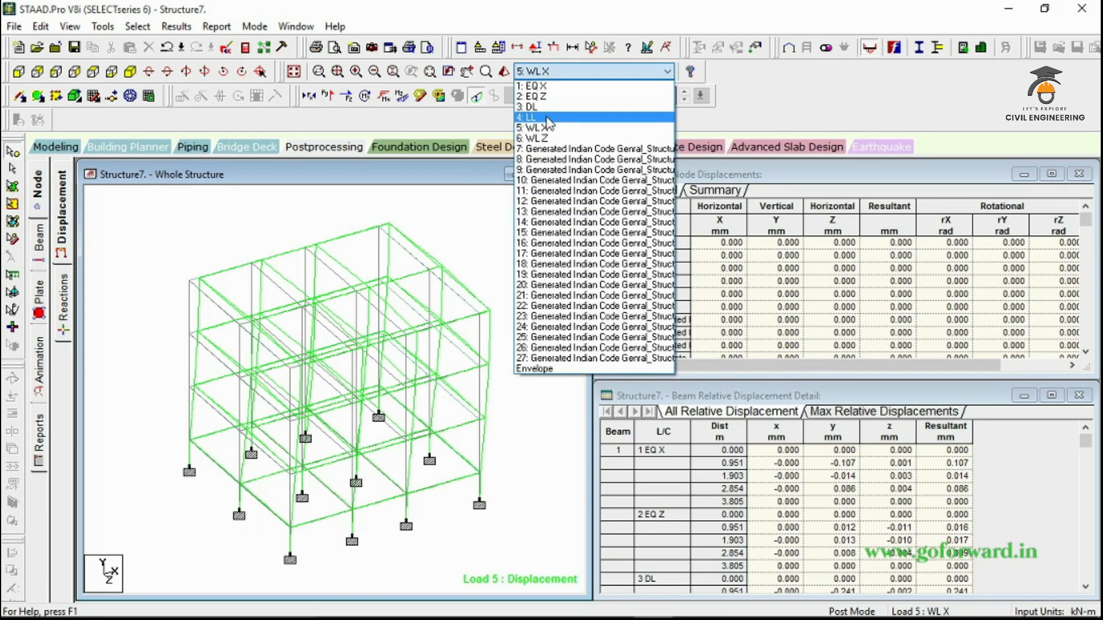
pyautogui.click(540, 120)
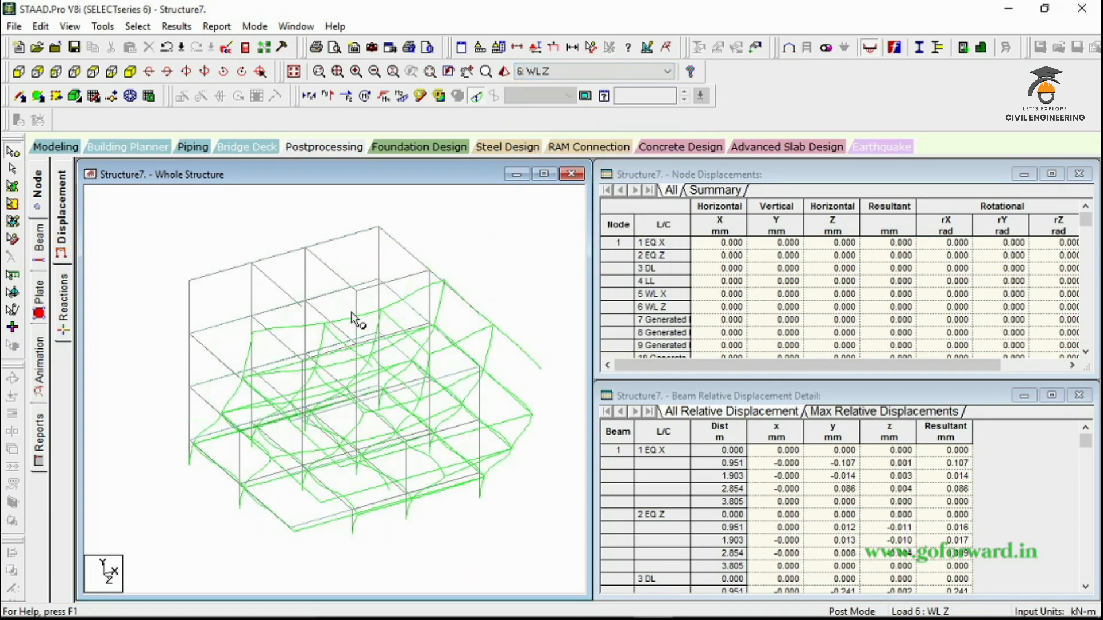
# - View the deflected shape under generated load combination 7, and display its support reactions
pyautogui.click(608, 76)
pyautogui.click(575, 151)
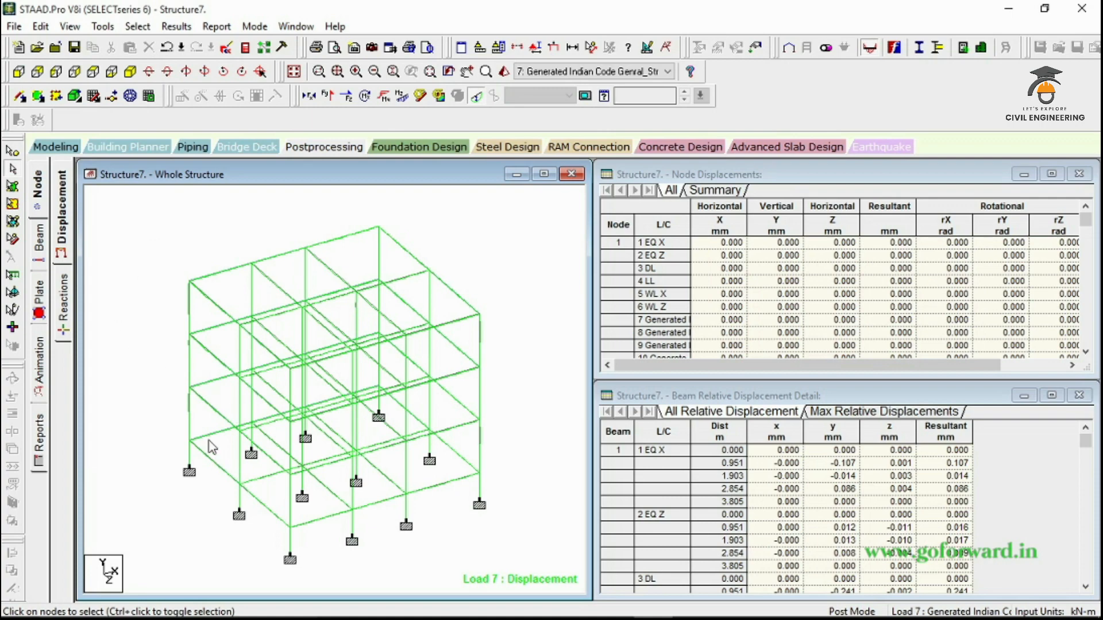
pyautogui.click(64, 297)
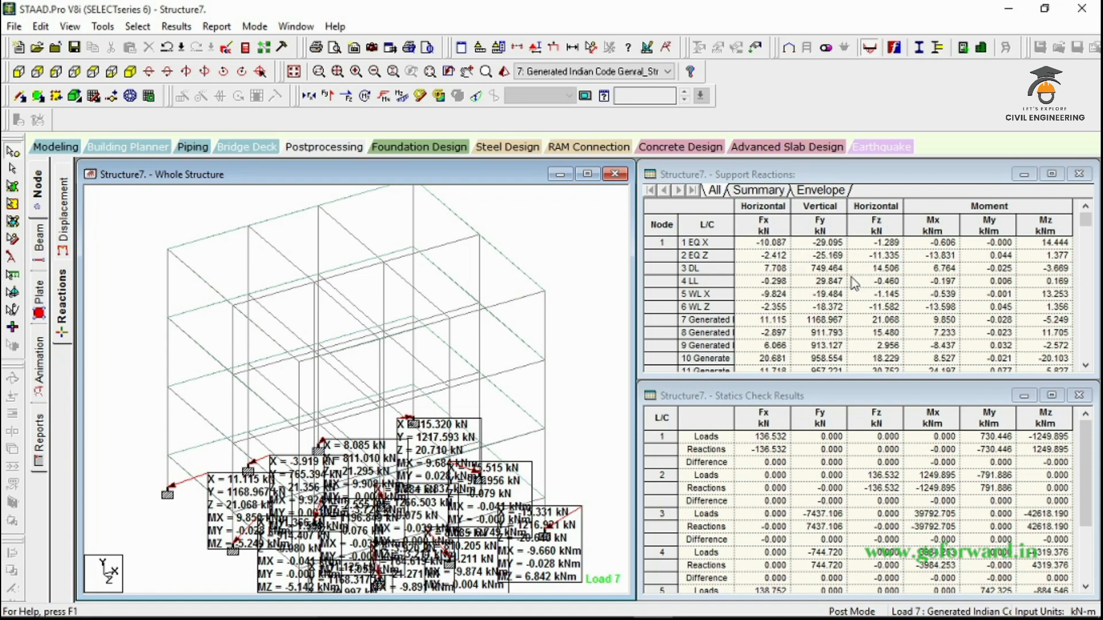
# - Examine the support reactions table for node 1 across the primary load cases and the first generated combinations
pyautogui.scroll(-1, 863, 282)
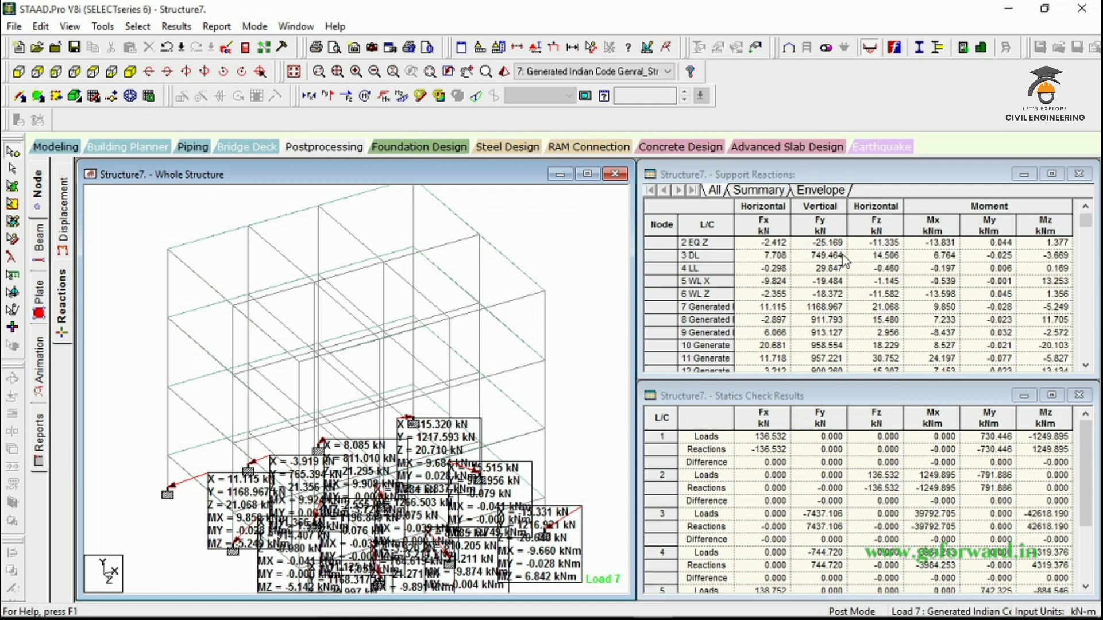
pyautogui.scroll(-5, 803, 322)
pyautogui.scroll(5, 802, 305)
pyautogui.scroll(-5, 803, 299)
pyautogui.scroll(-3, 770, 305)
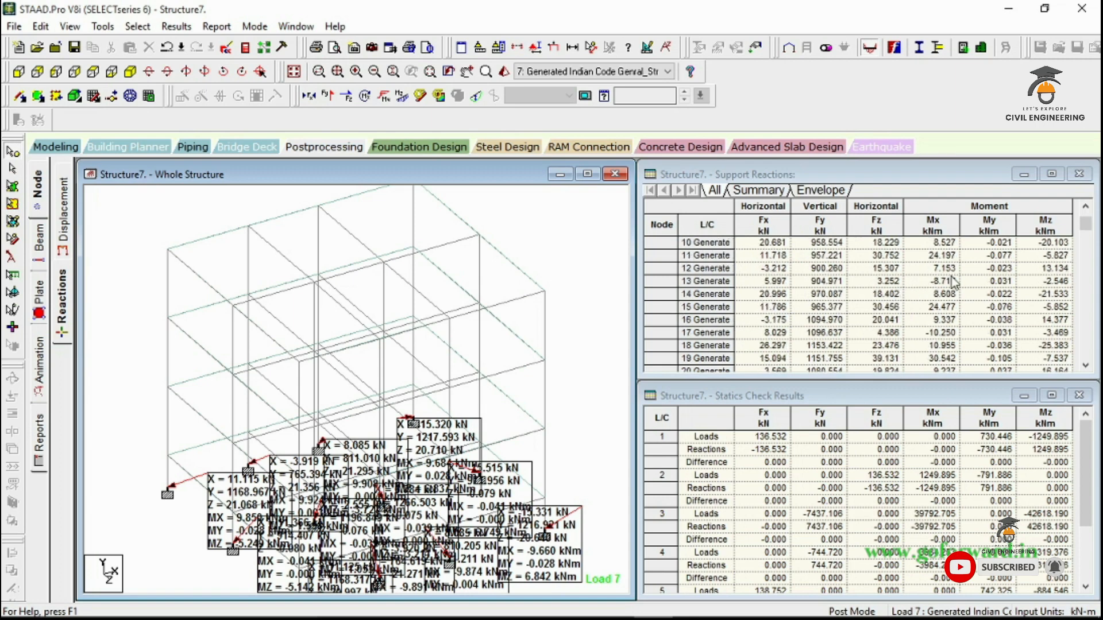
pyautogui.scroll(2, 959, 282)
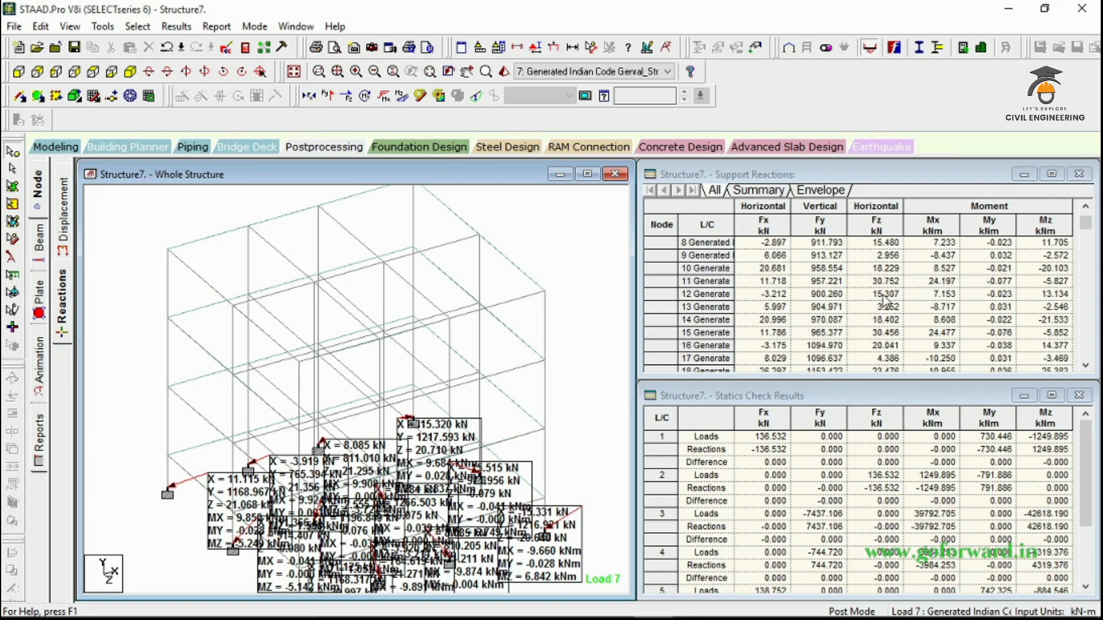
pyautogui.scroll(7, 906, 308)
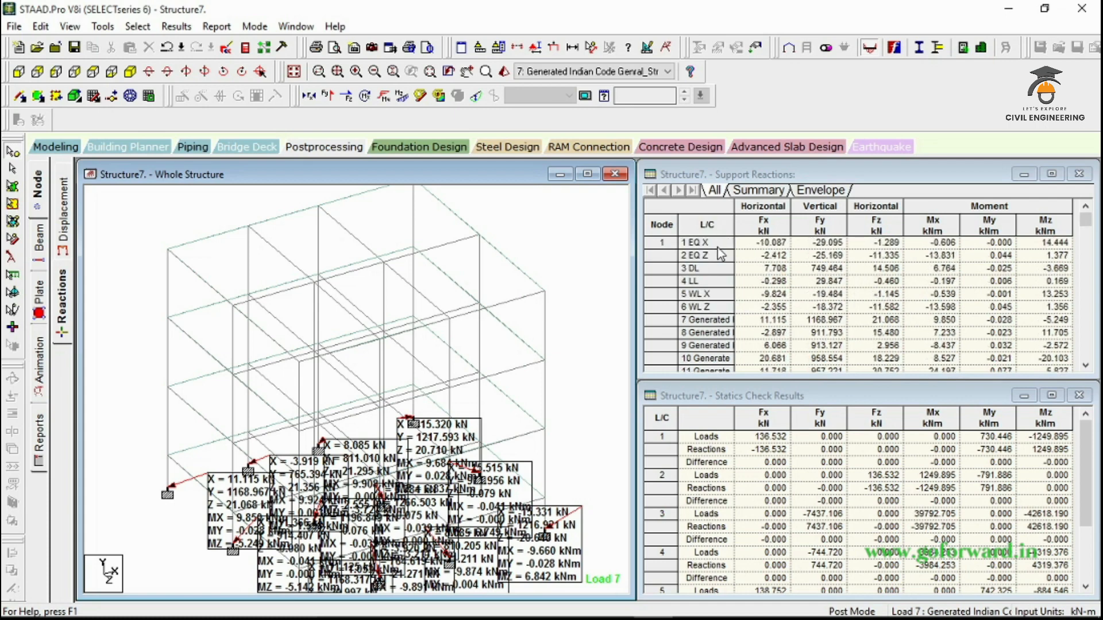
# - Examine node 1's reactions through load case 27, and continue to the reactions listed for node 2
pyautogui.scroll(-14, 721, 255)
pyautogui.scroll(-6, 722, 326)
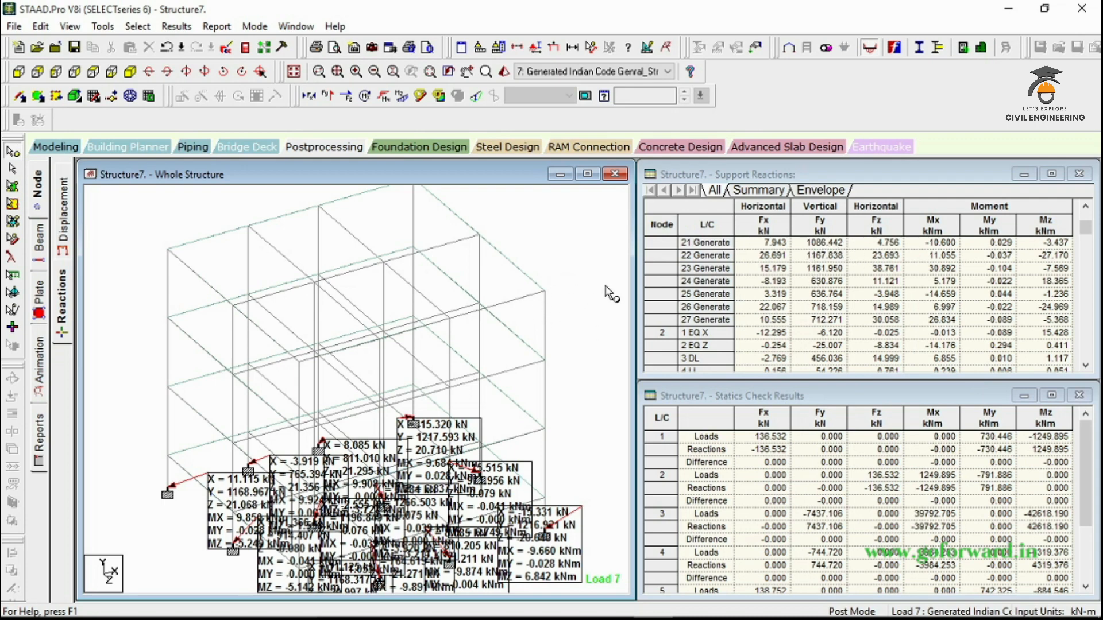
pyautogui.scroll(-1, 797, 282)
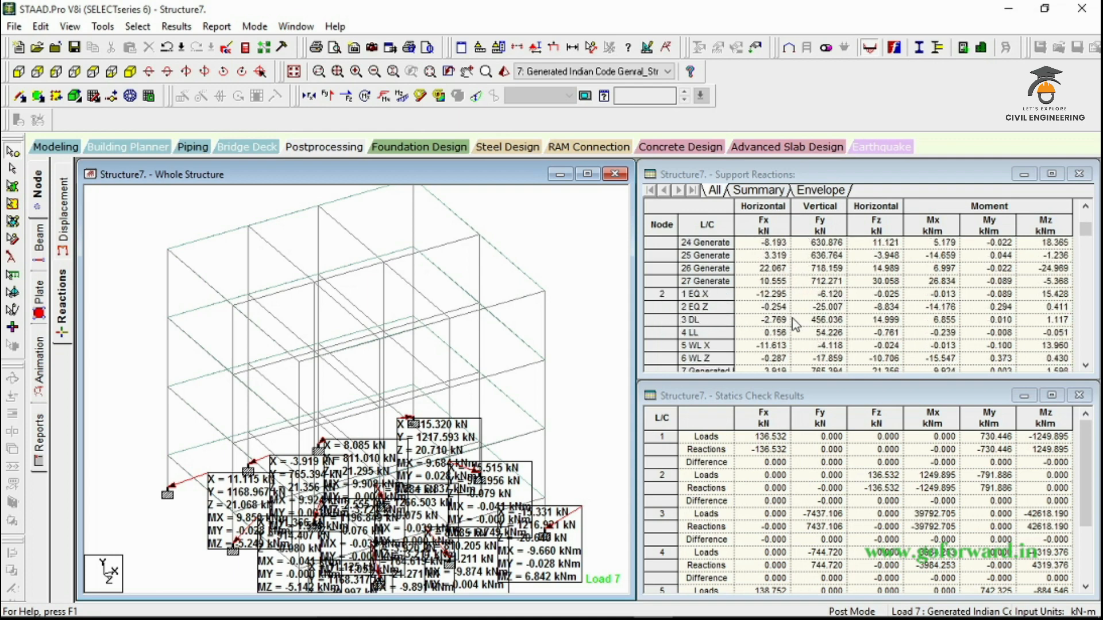
pyautogui.scroll(-1, 795, 324)
pyautogui.scroll(1, 426, 415)
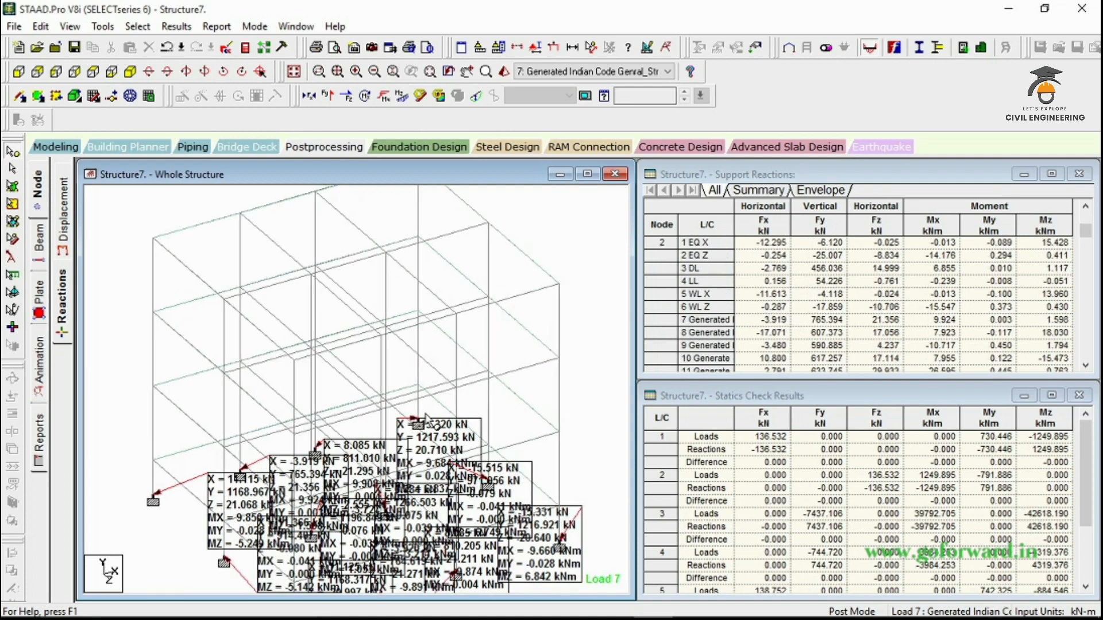
pyautogui.scroll(-1, 329, 367)
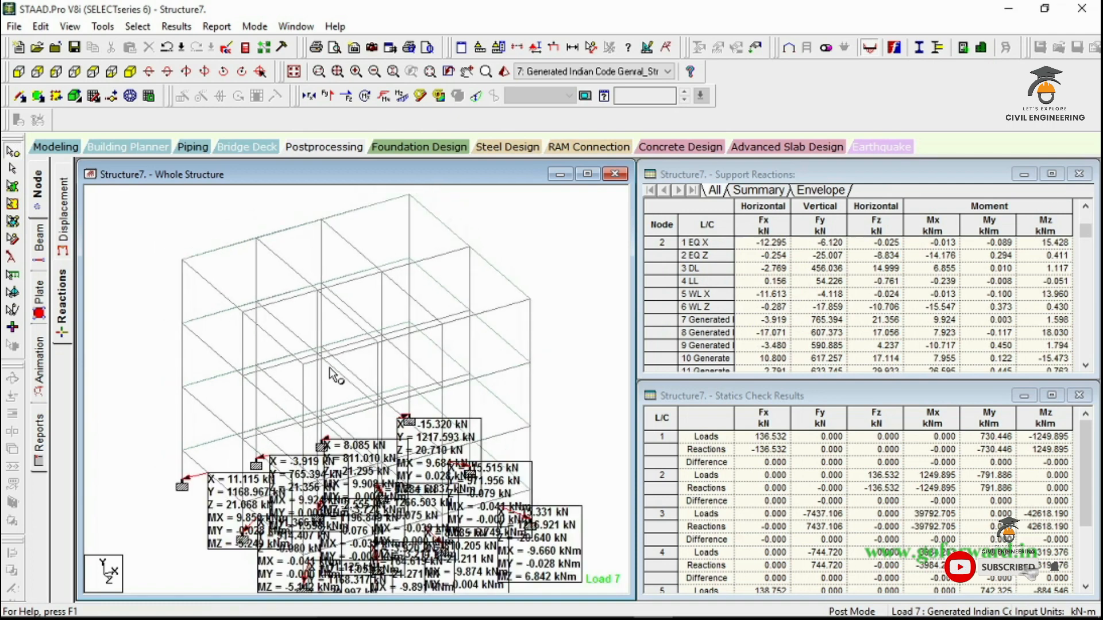
# - Display the beam force results, with bending Z diagrams of the whole structure for load 7
pyautogui.click(39, 238)
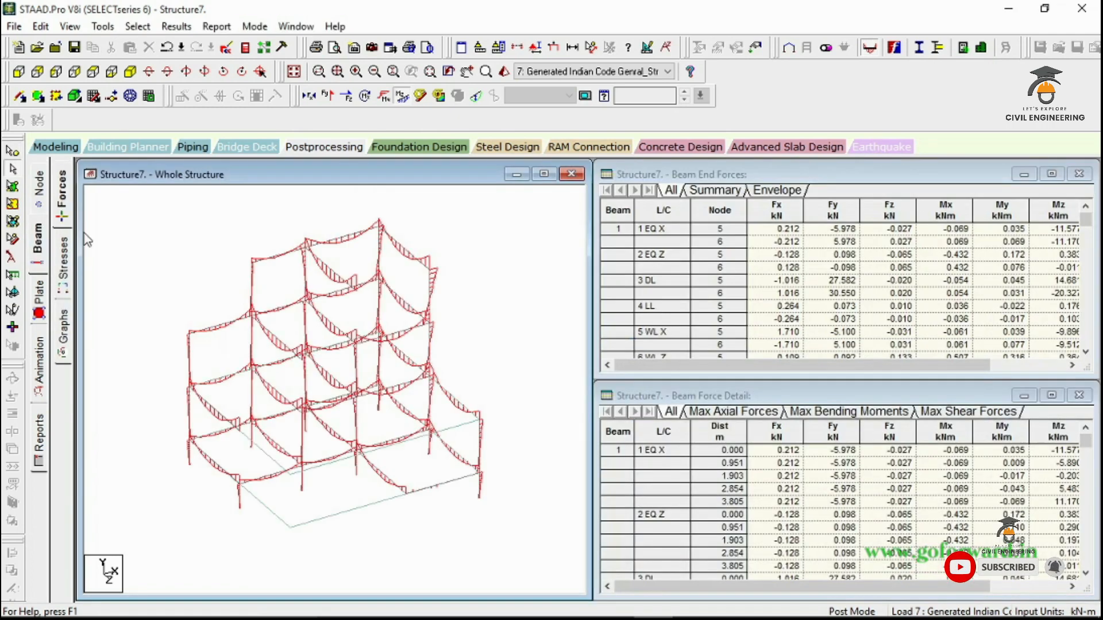
pyautogui.moveTo(283, 298)
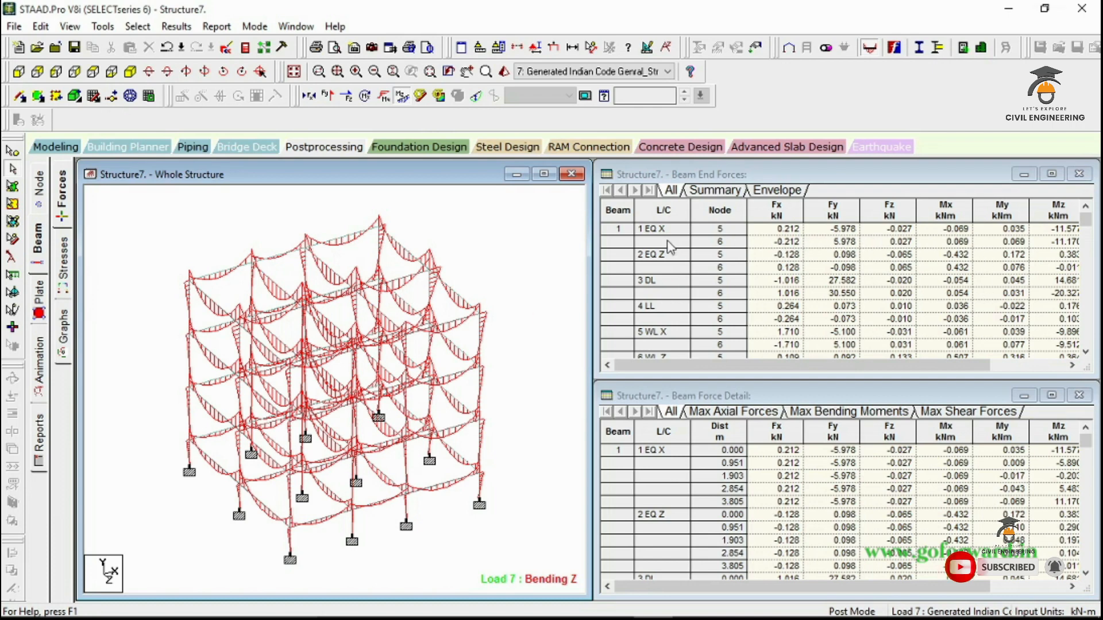
# - Show the beam stress results and view the 3D stress contour of roof beam 100, closing its section plane settings
pyautogui.click(64, 270)
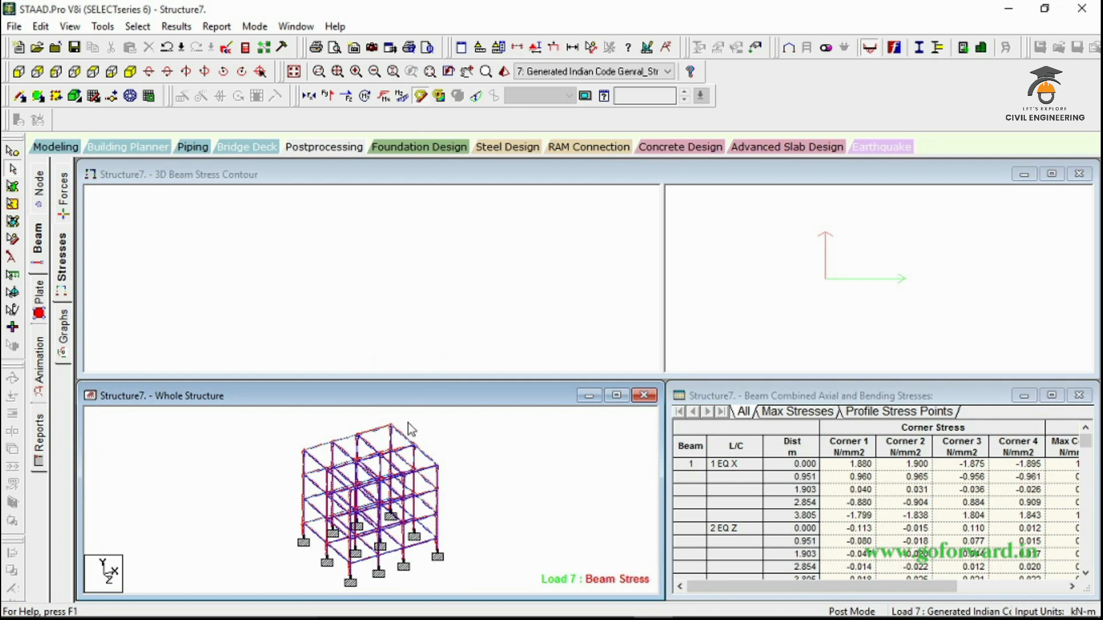
pyautogui.click(407, 442)
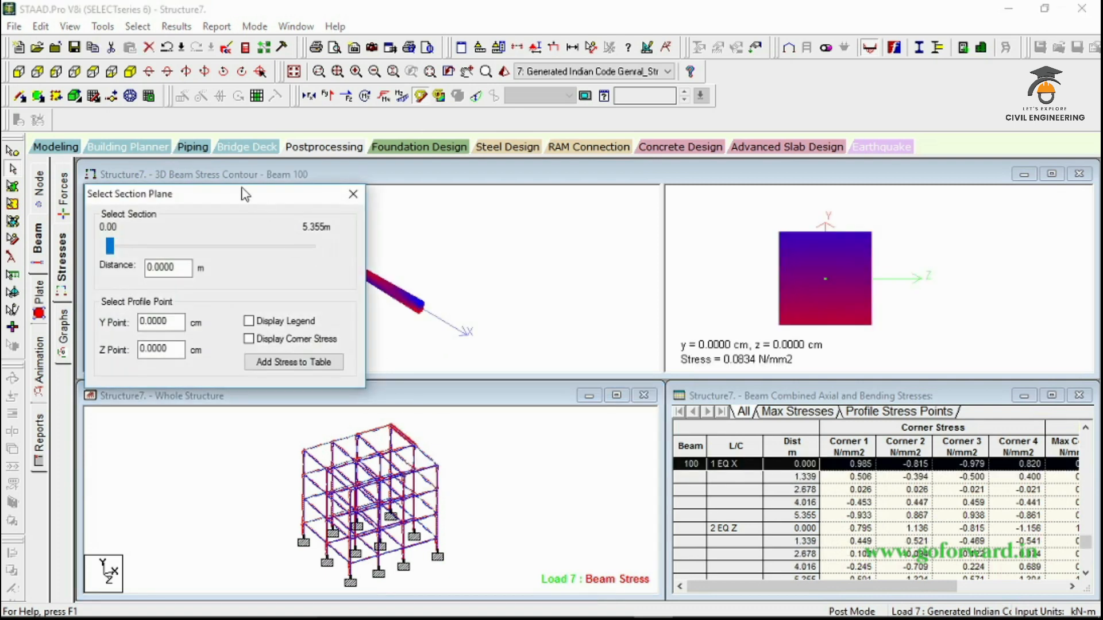
pyautogui.moveTo(245, 194); pyautogui.dragTo(215, 380)
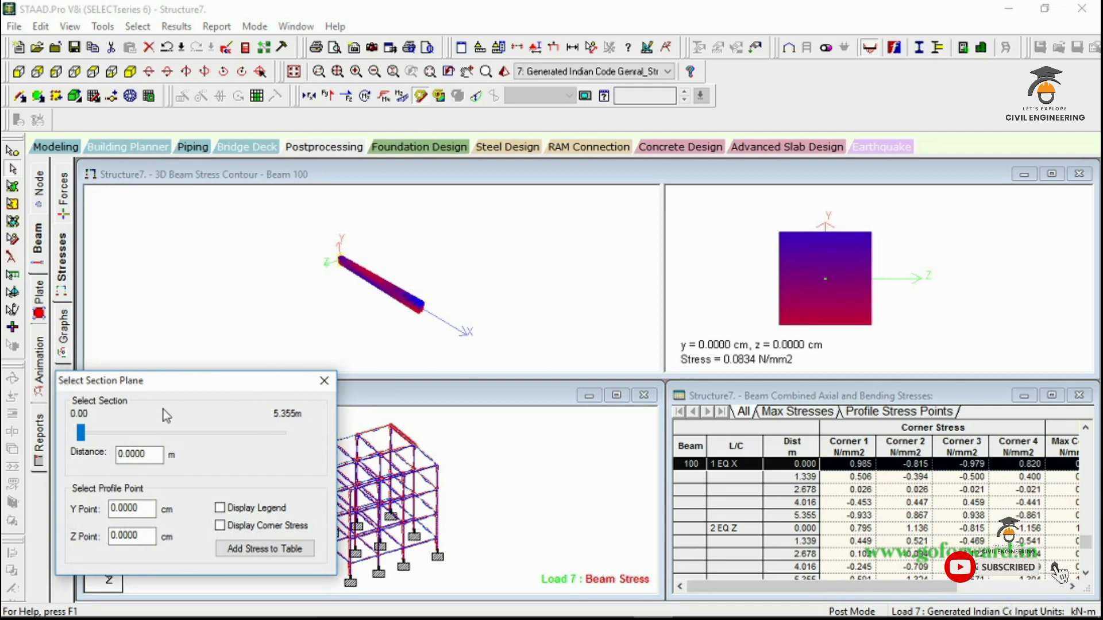
pyautogui.moveTo(81, 433)
pyautogui.mouseDown()
pyautogui.moveTo(297, 455)
pyautogui.moveTo(86, 458)
pyautogui.mouseUp()
pyautogui.click(324, 382)
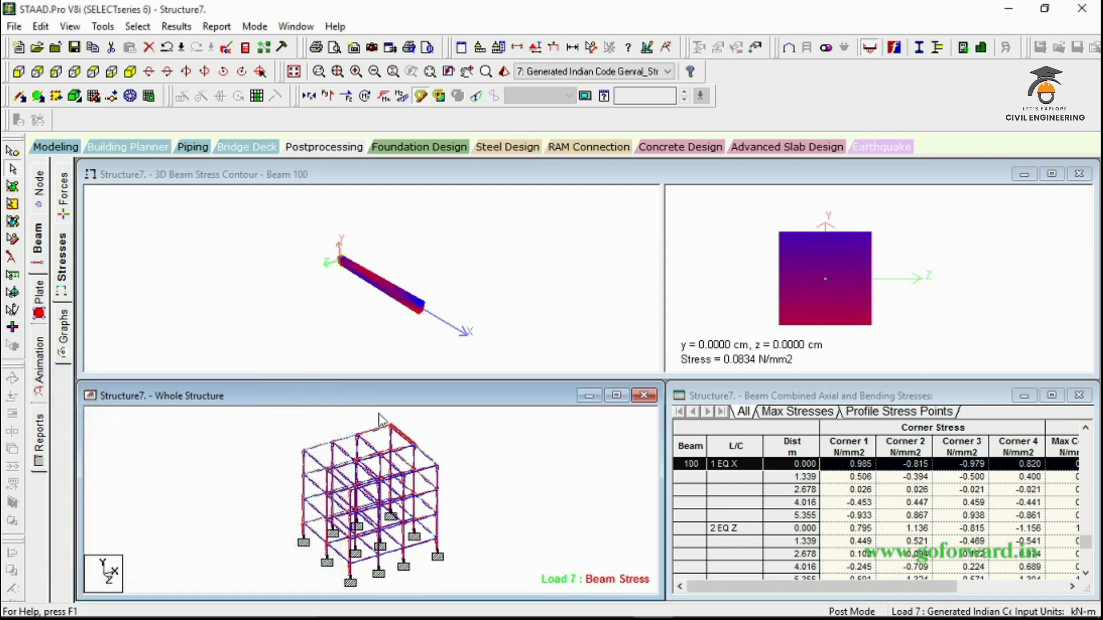
# - Show the 3D stress contour of column member 84 and dismiss its beam information dialog
pyautogui.doubleClick(437, 486)
pyautogui.click(745, 130)
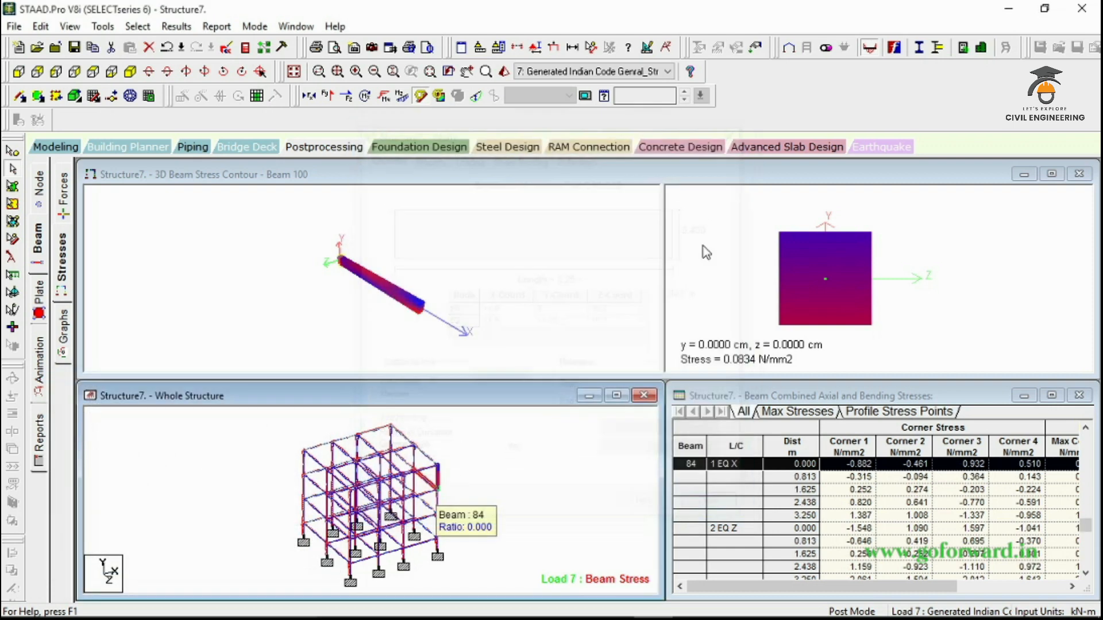
pyautogui.doubleClick(437, 486)
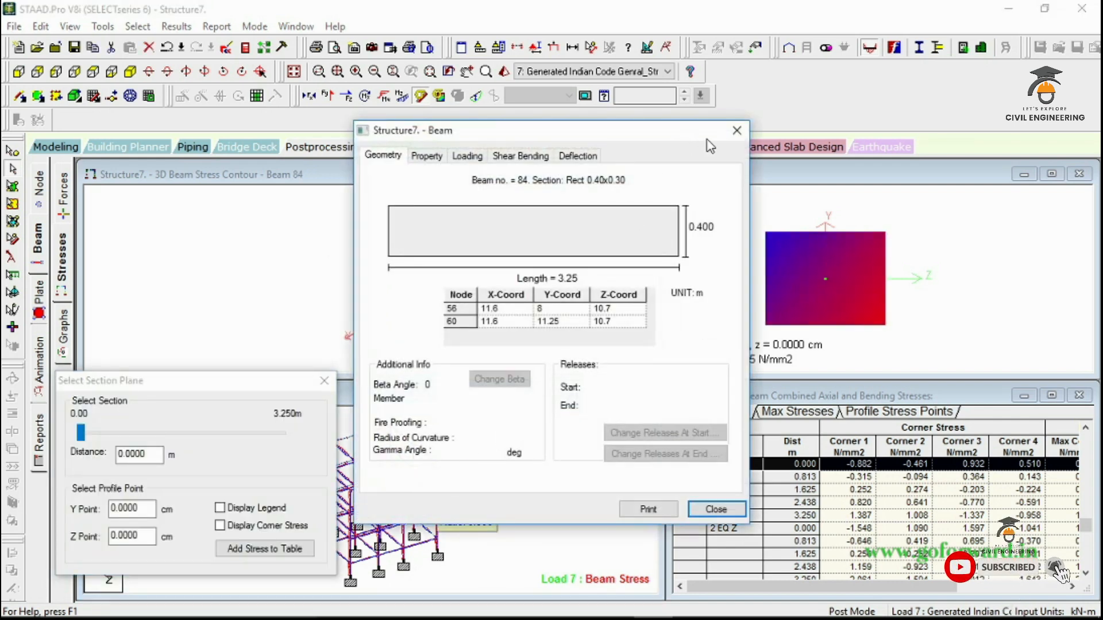
pyautogui.click(736, 130)
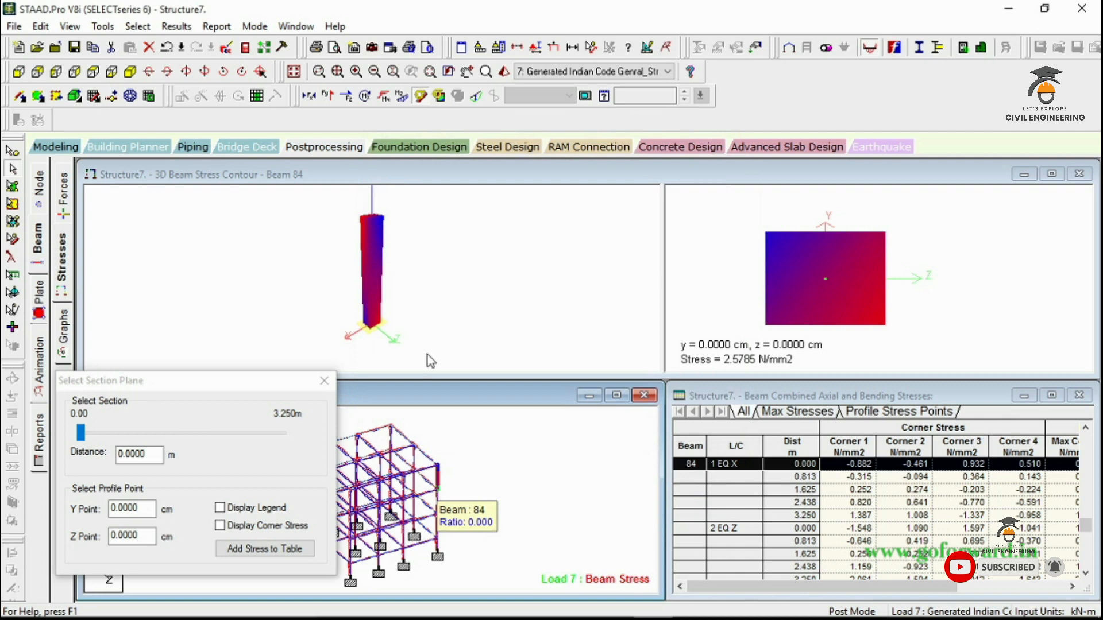
# - View member 84's section stress at 1.22 m, 3.25 m, 0.70 m and back at its start, and close the section plane settings
pyautogui.moveTo(81, 433); pyautogui.dragTo(156, 448)
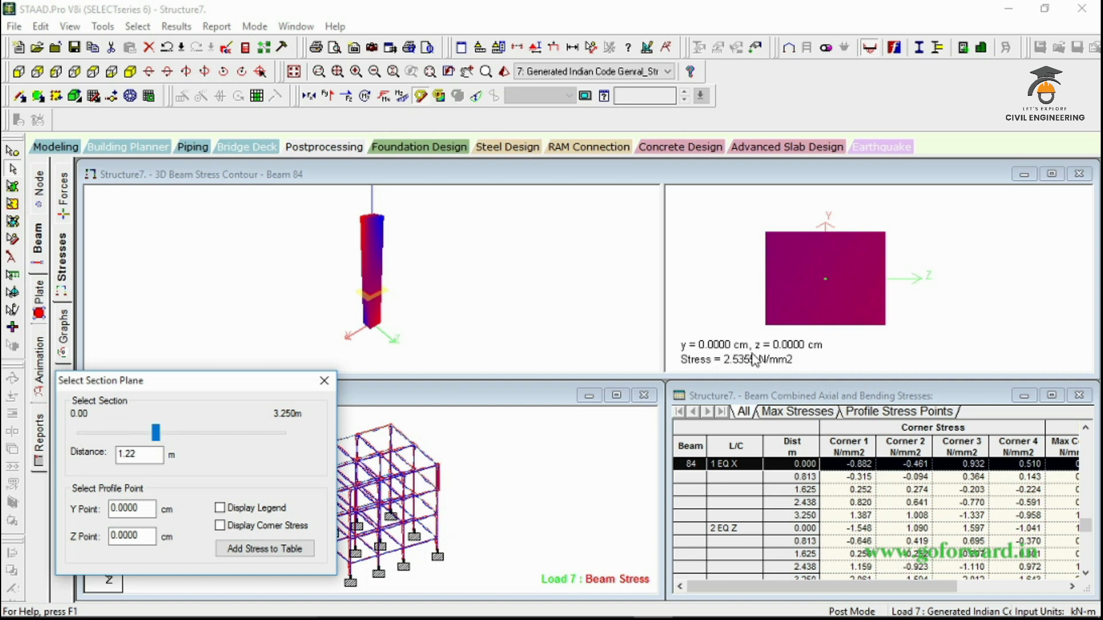
pyautogui.moveTo(157, 437)
pyautogui.mouseDown()
pyautogui.moveTo(227, 445)
pyautogui.moveTo(157, 448)
pyautogui.moveTo(397, 462)
pyautogui.mouseUp()
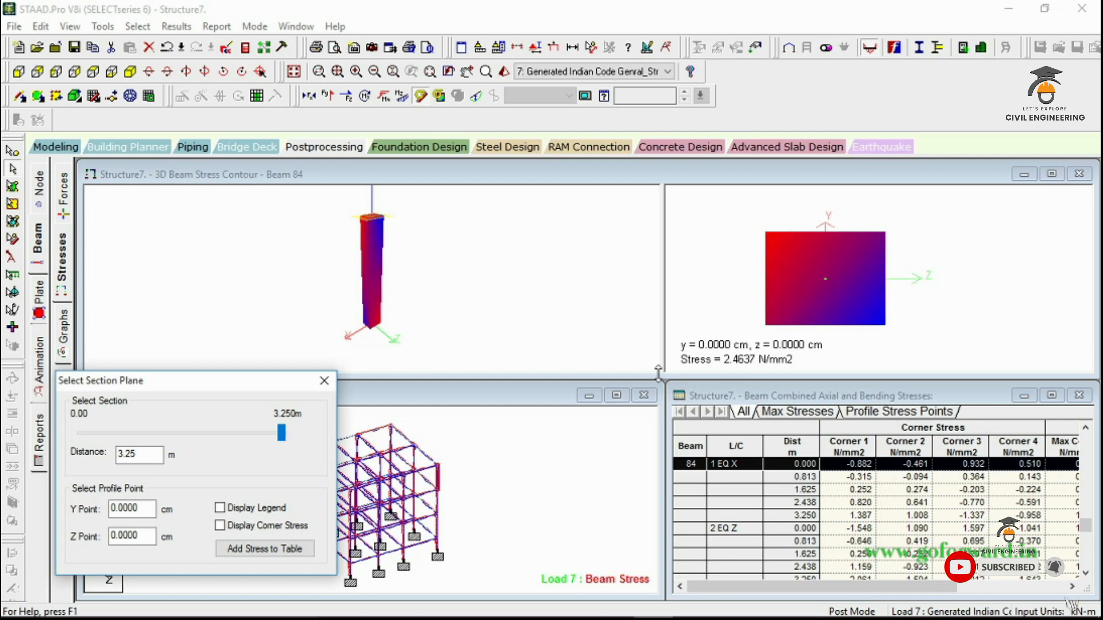
pyautogui.moveTo(281, 435); pyautogui.dragTo(120, 461)
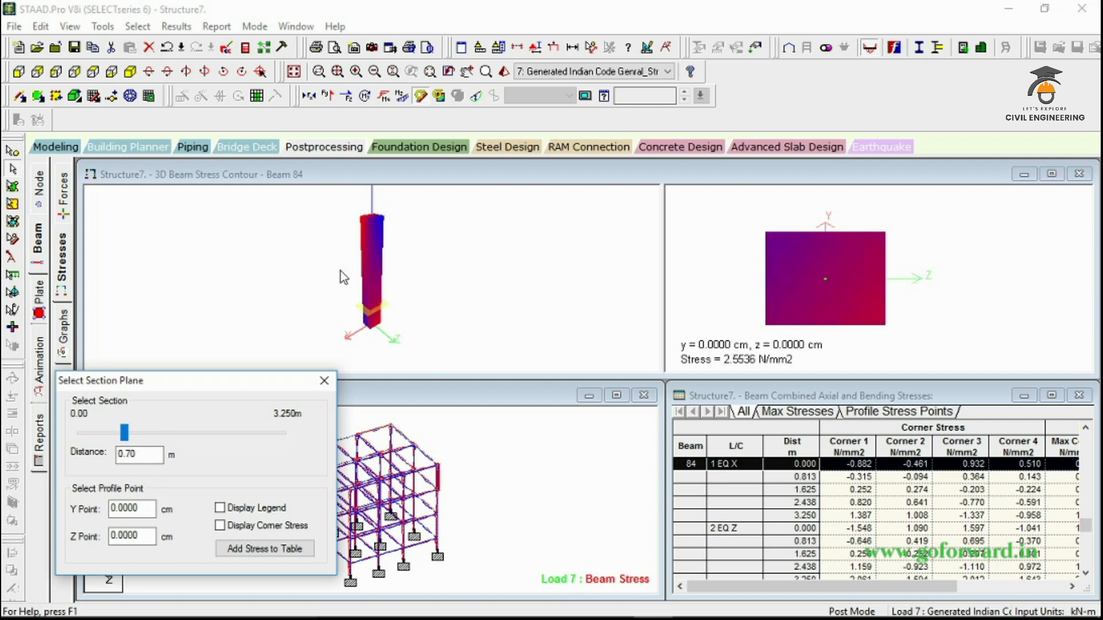
pyautogui.moveTo(124, 432); pyautogui.dragTo(66, 464)
pyautogui.click(324, 380)
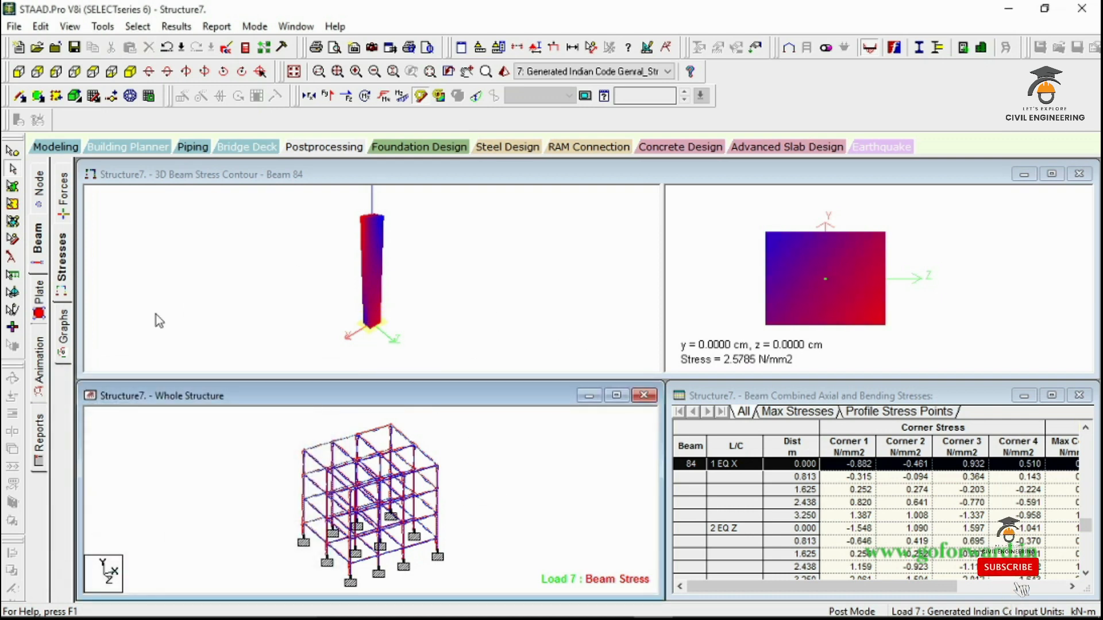
# - Display the beam graphs and view the bending moment, shear and axial force diagrams for roof beam 12
pyautogui.click(62, 328)
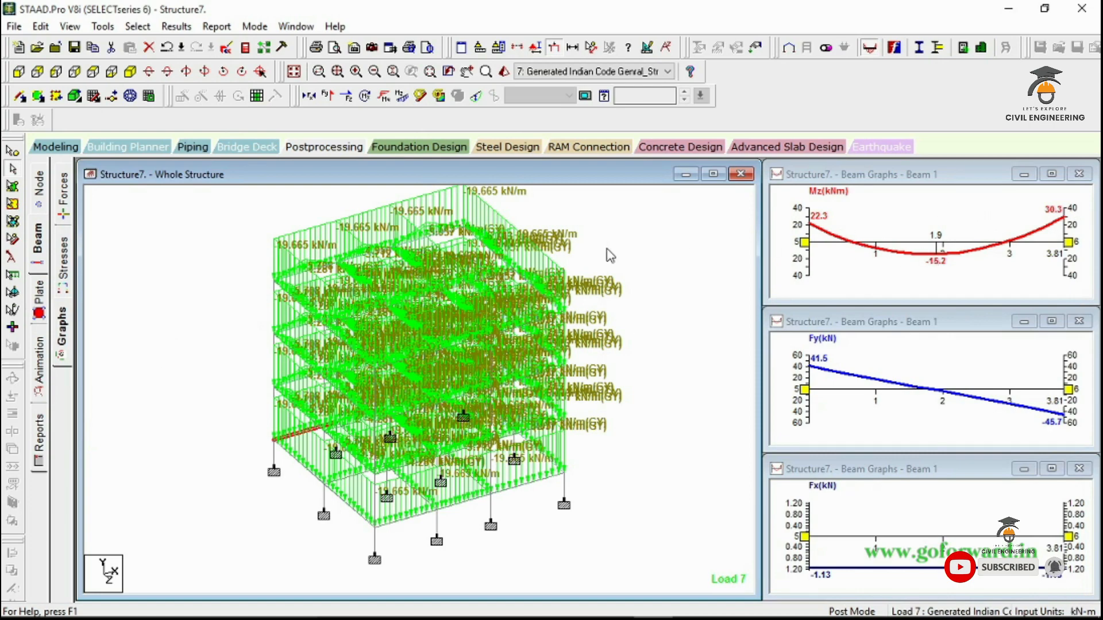
pyautogui.doubleClick(451, 237)
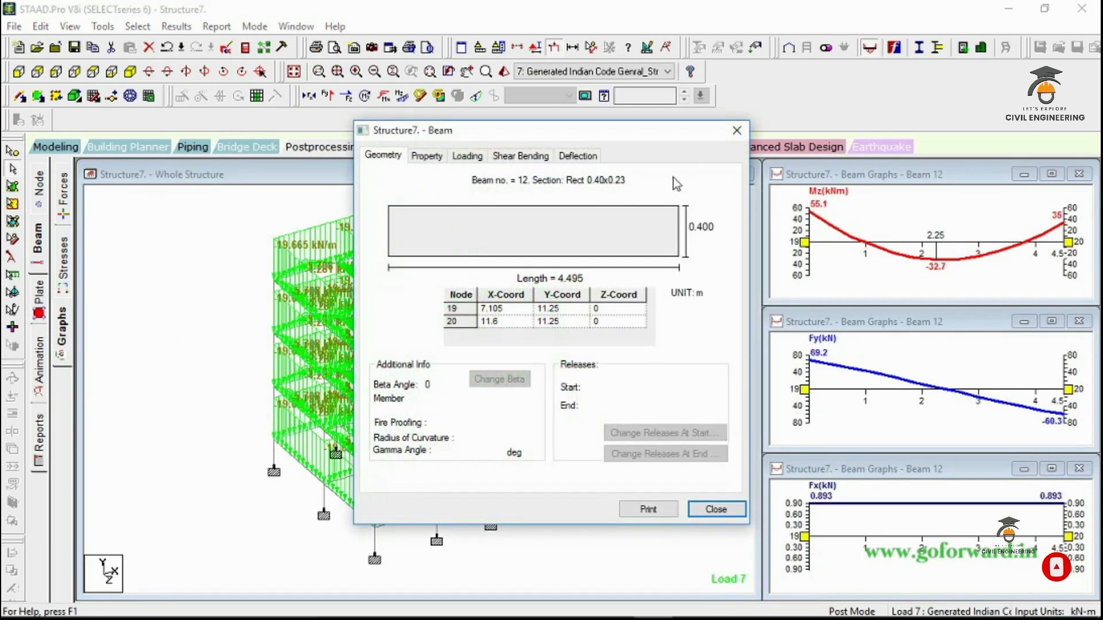
pyautogui.press('Escape')
pyautogui.click(693, 260)
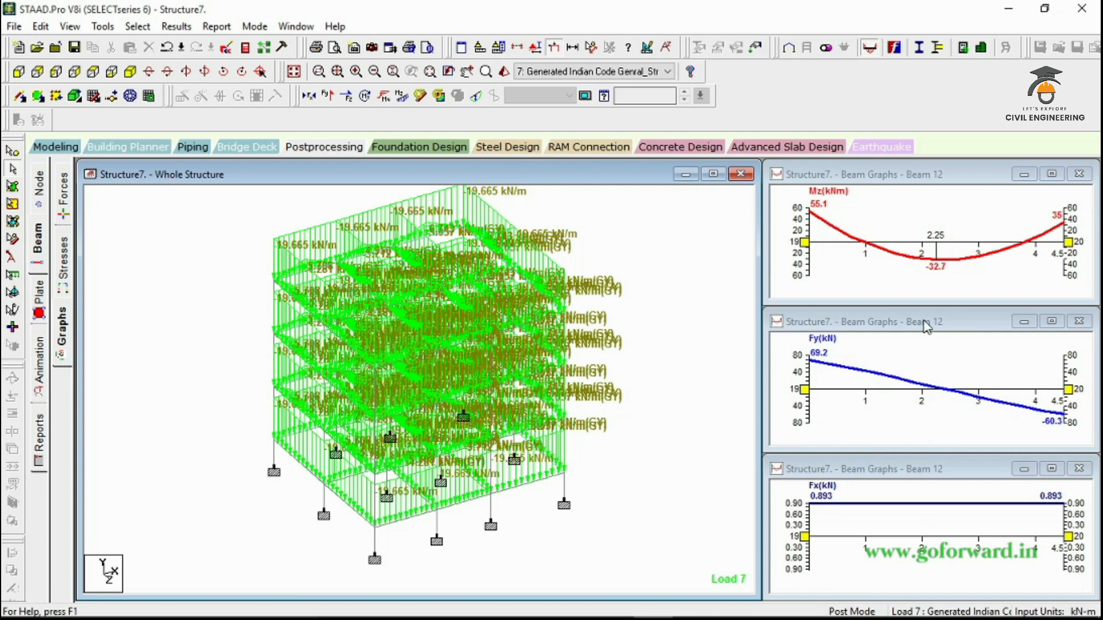
# - View the force graphs for roof beams 10 and 97 in turn, and clear the selection
pyautogui.click(315, 277)
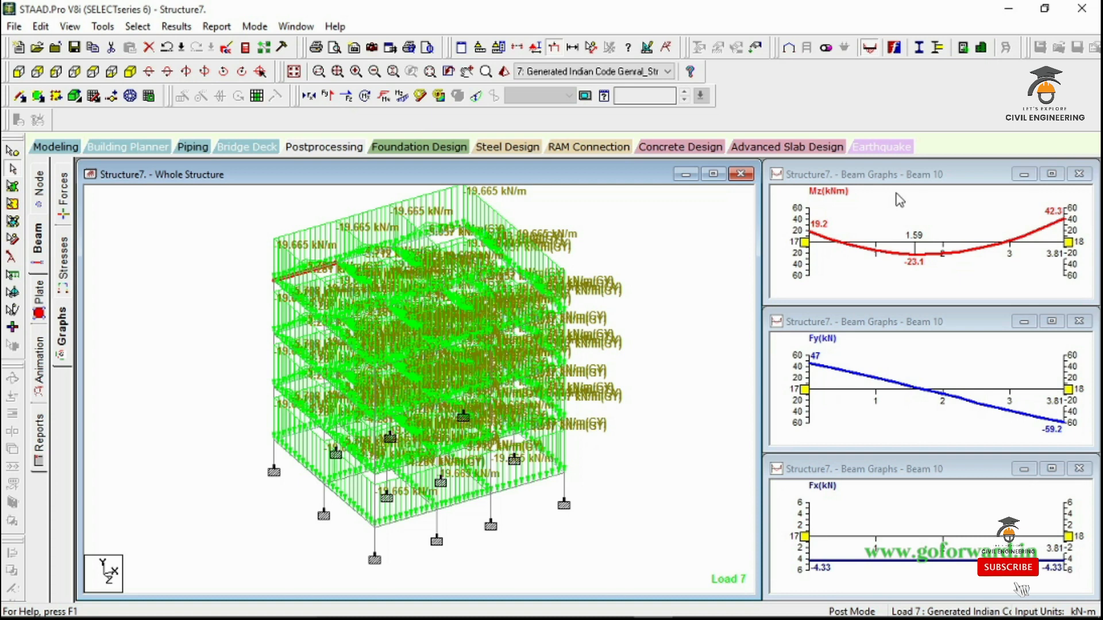
pyautogui.click(298, 303)
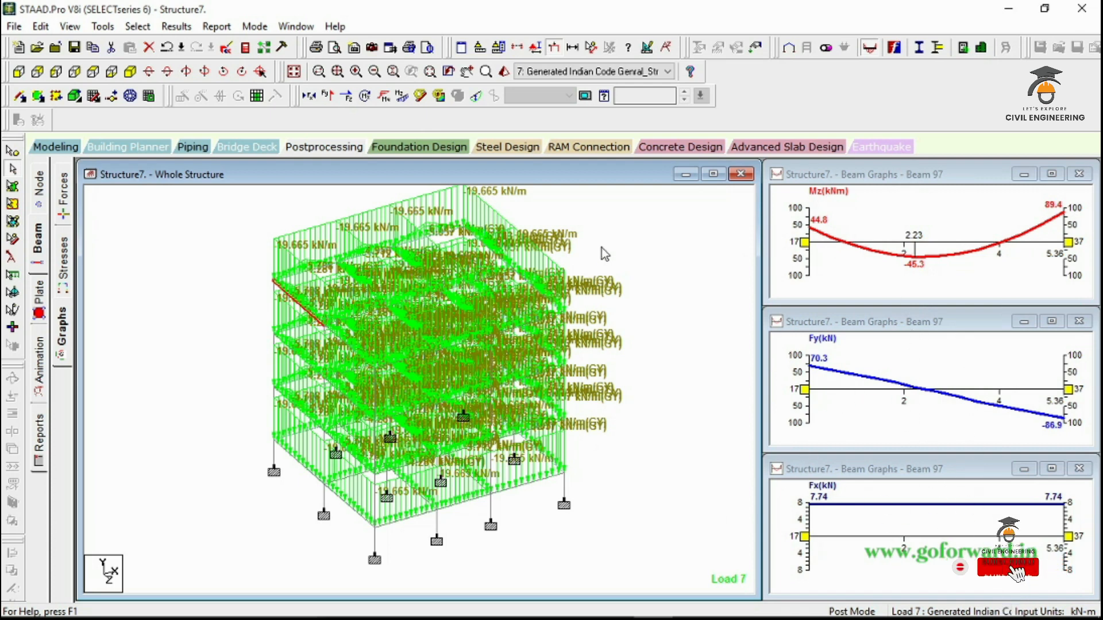
pyautogui.click(614, 222)
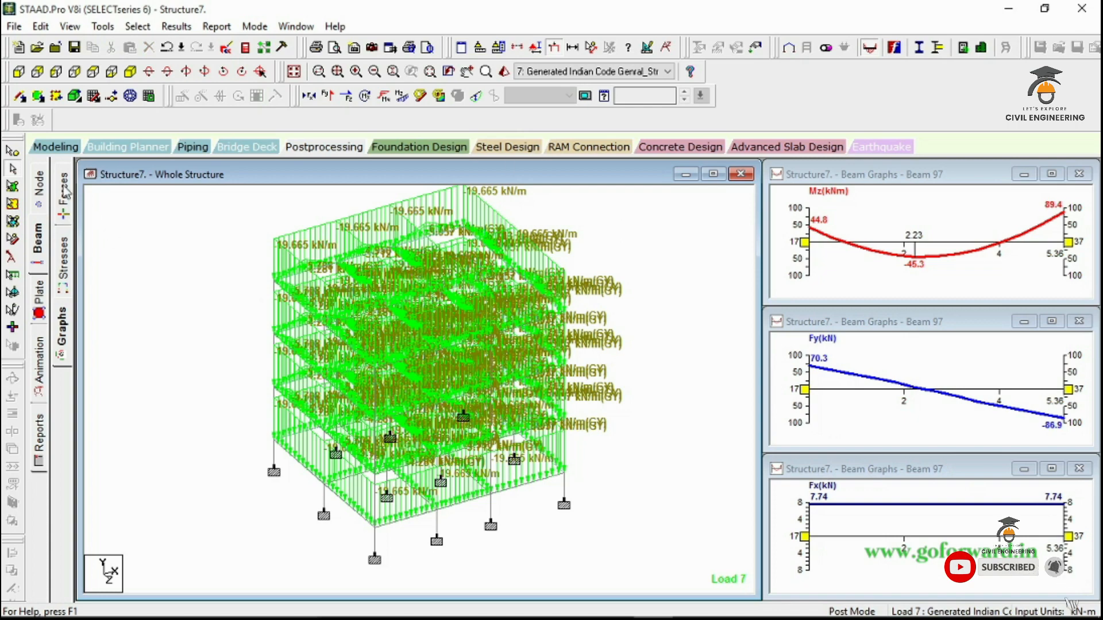
# - Return to the node displacement results and open the deflection diagram of roof beam 10
pyautogui.click(40, 184)
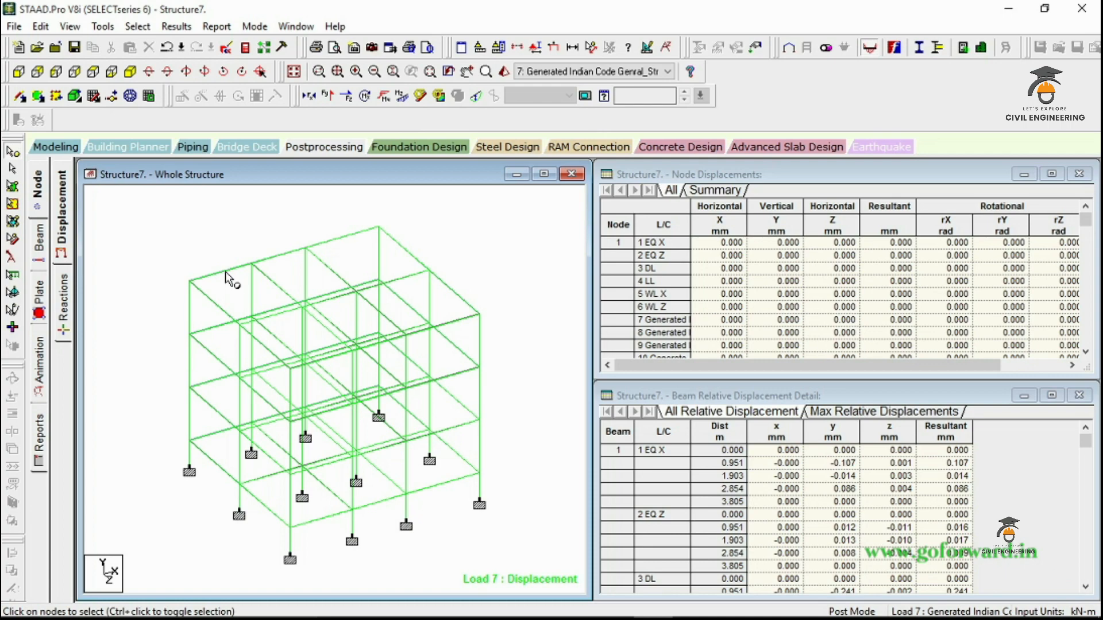
pyautogui.click(14, 167)
pyautogui.doubleClick(212, 277)
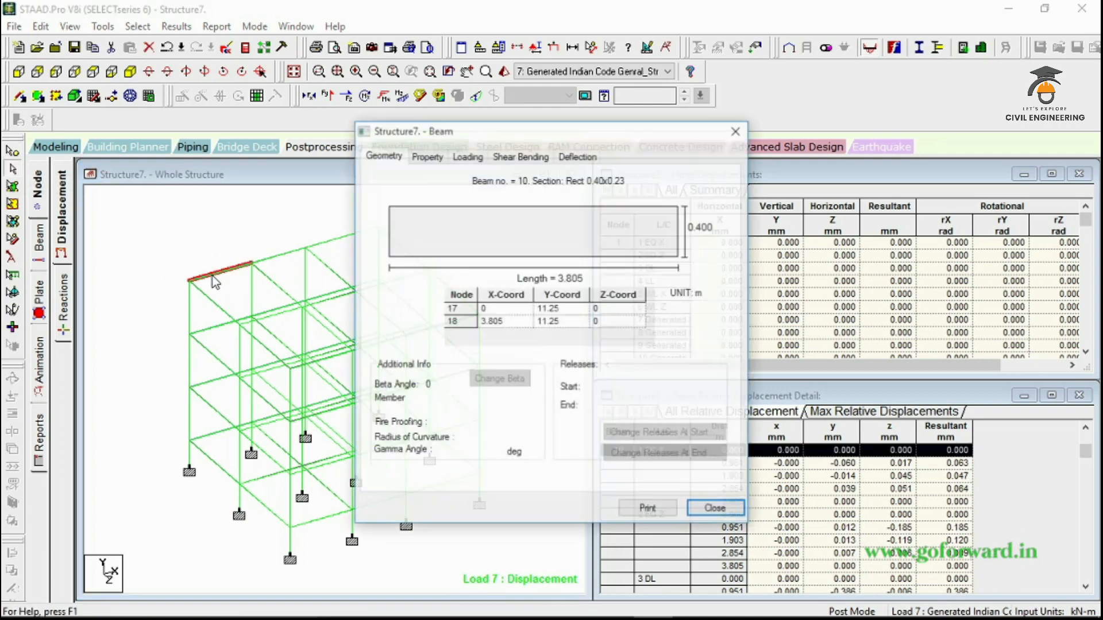
pyautogui.moveTo(589, 138); pyautogui.dragTo(525, 120)
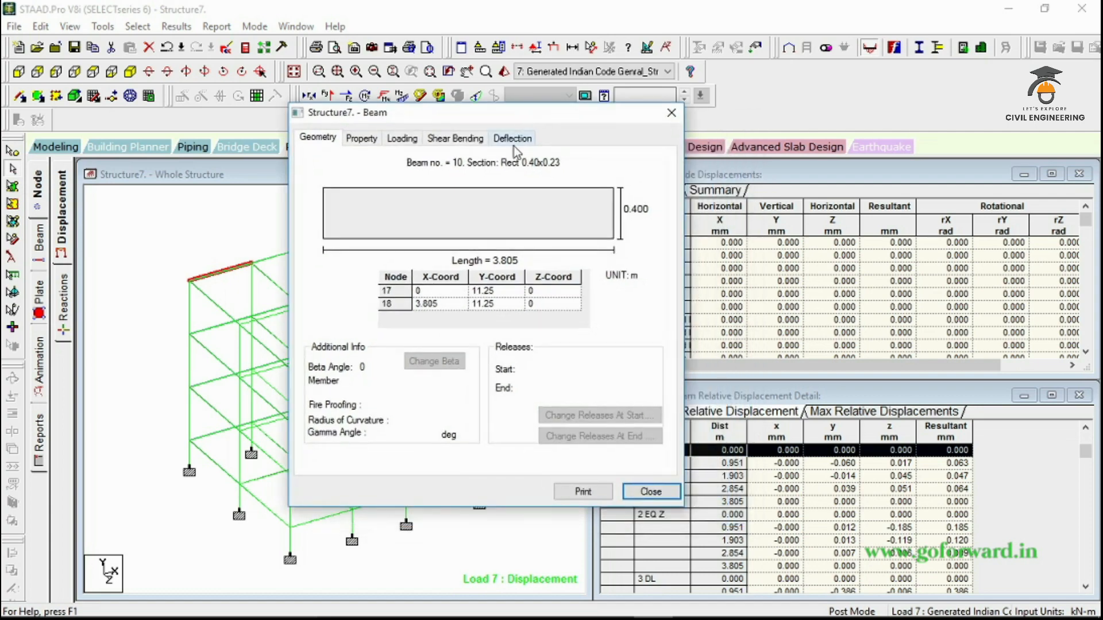
pyautogui.click(513, 140)
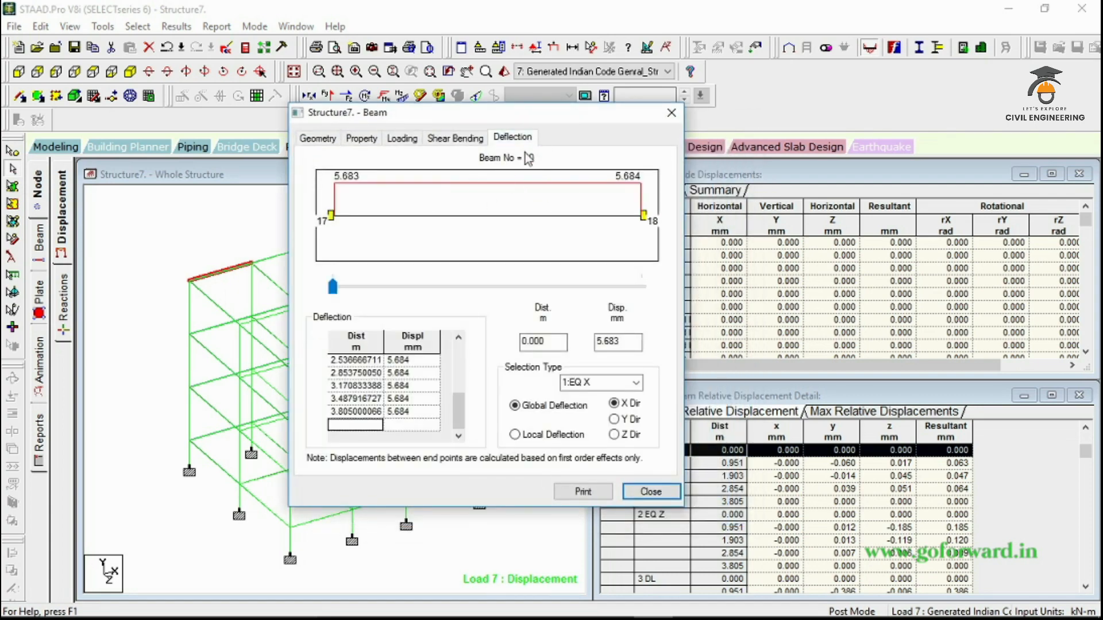
# - Set beam 10's global deflection to the Y direction and read it along the span, ending at a distance of 3.257 m
pyautogui.click(615, 420)
pyautogui.moveTo(333, 287); pyautogui.dragTo(368, 287)
pyautogui.moveTo(511, 115); pyautogui.dragTo(687, 134)
pyautogui.moveTo(542, 308); pyautogui.dragTo(654, 307)
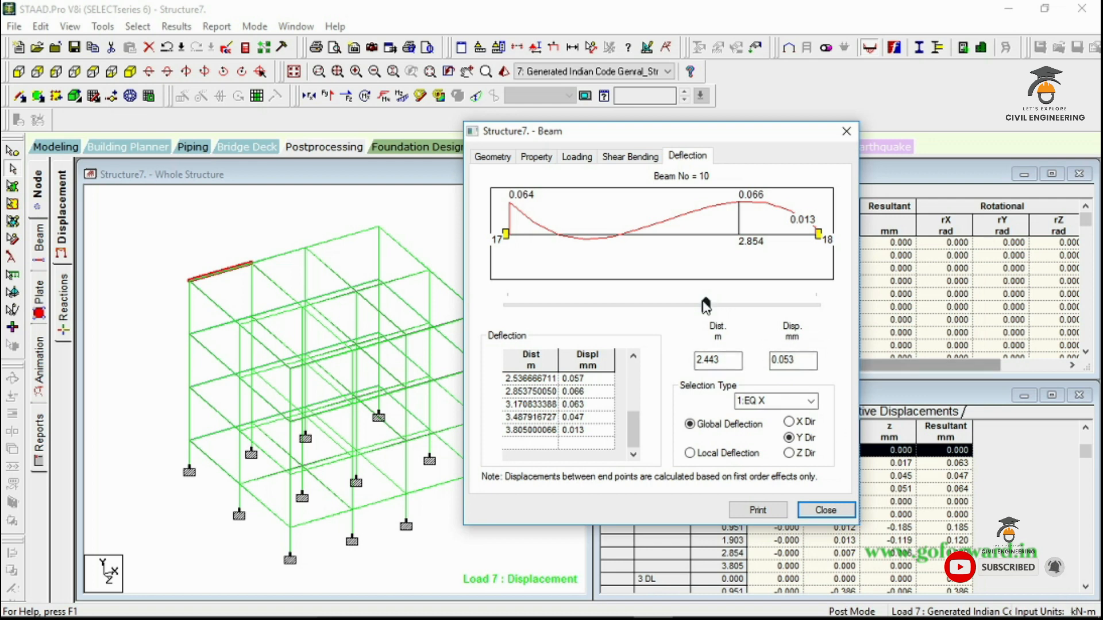
pyautogui.click(770, 304)
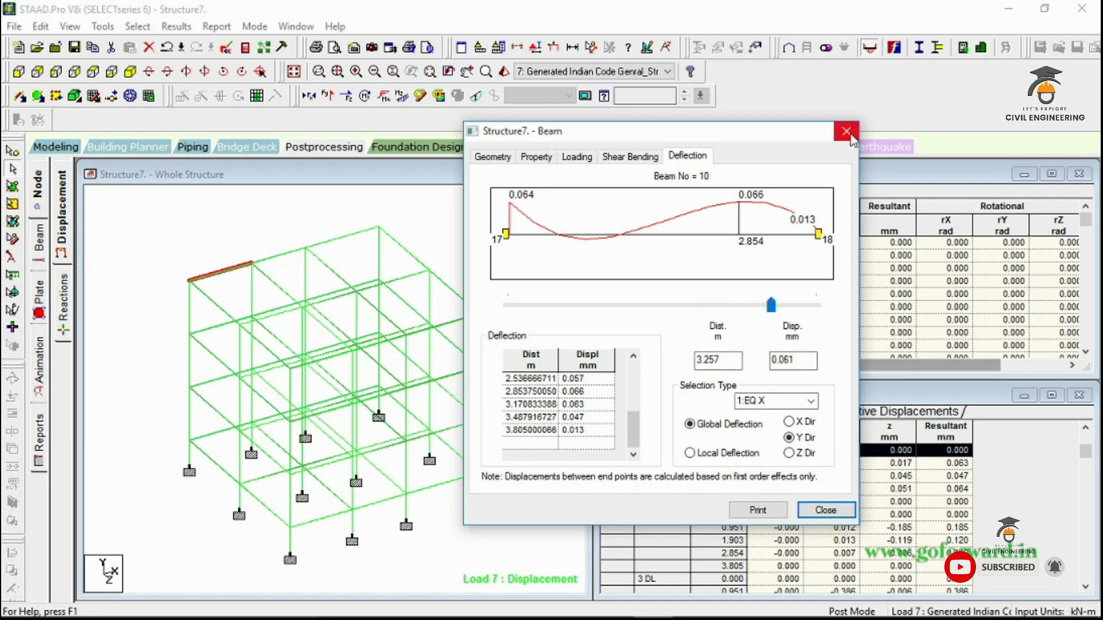
# - Review beam 10's shear and bending diagram, its loading, and its section and material properties
pyautogui.click(630, 157)
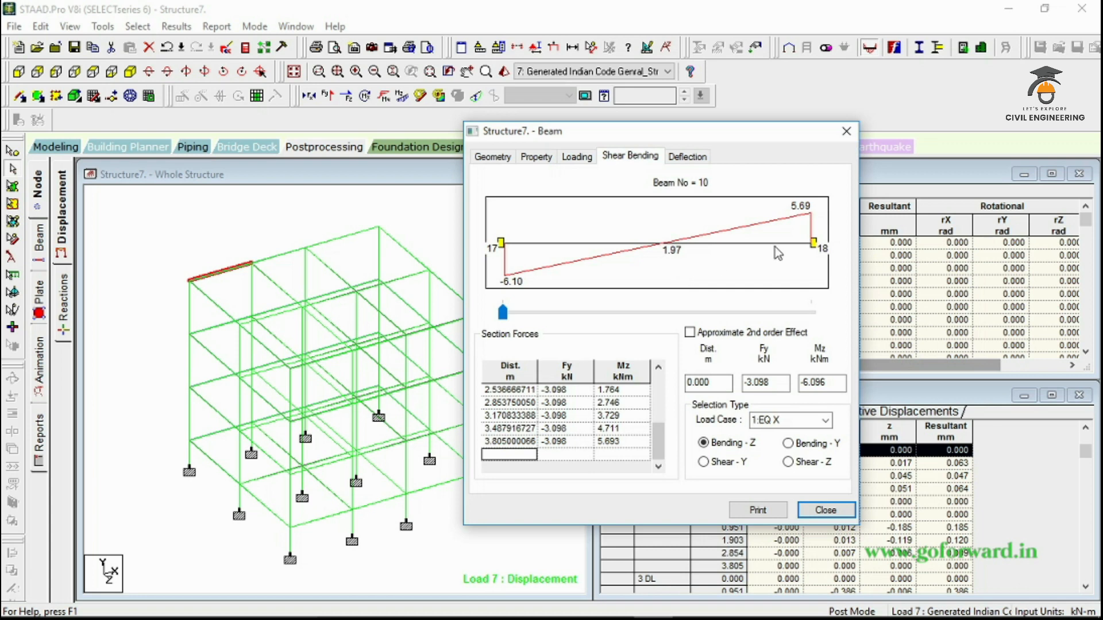
pyautogui.click(576, 156)
pyautogui.click(536, 156)
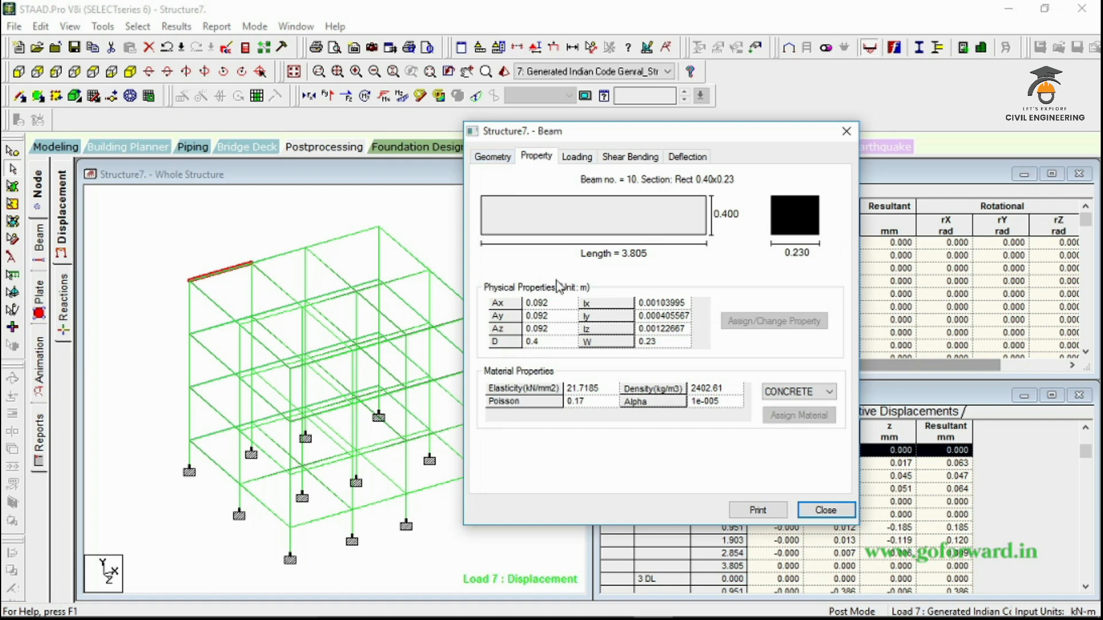
# - Review the geometry of beam 10 and of the adjoining top-storey corner column, closing each member's details
pyautogui.click(508, 158)
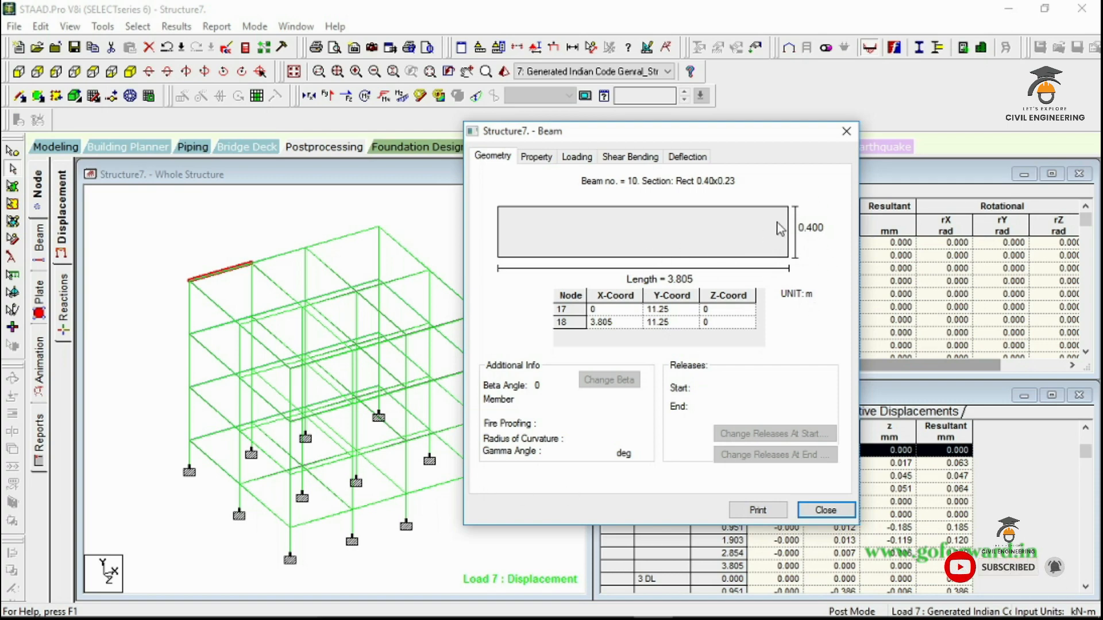
pyautogui.click(846, 131)
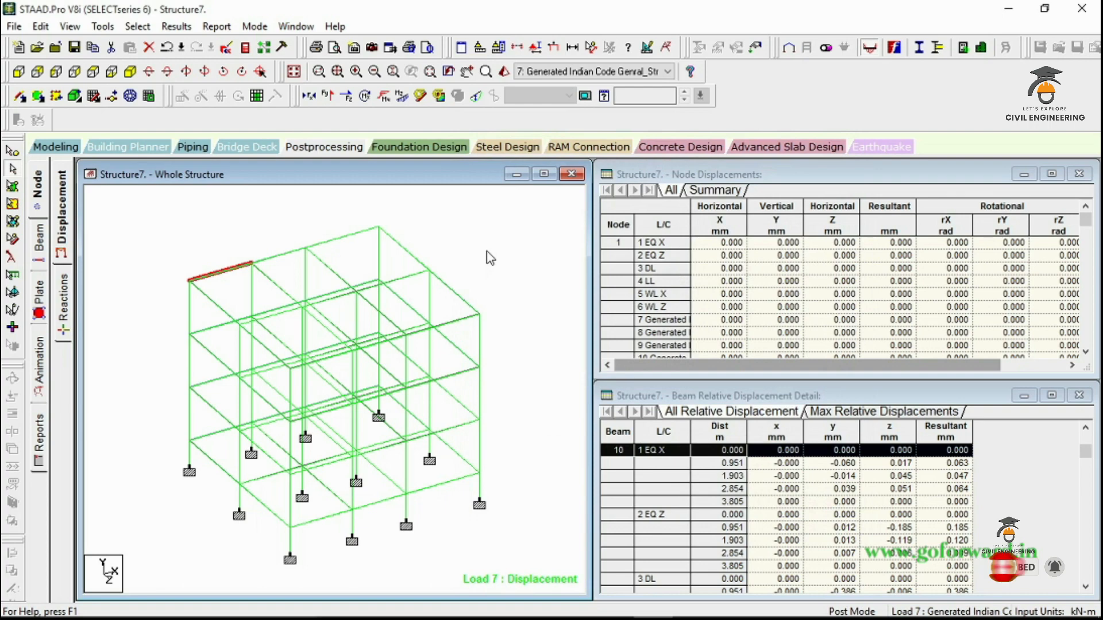
pyautogui.doubleClick(190, 307)
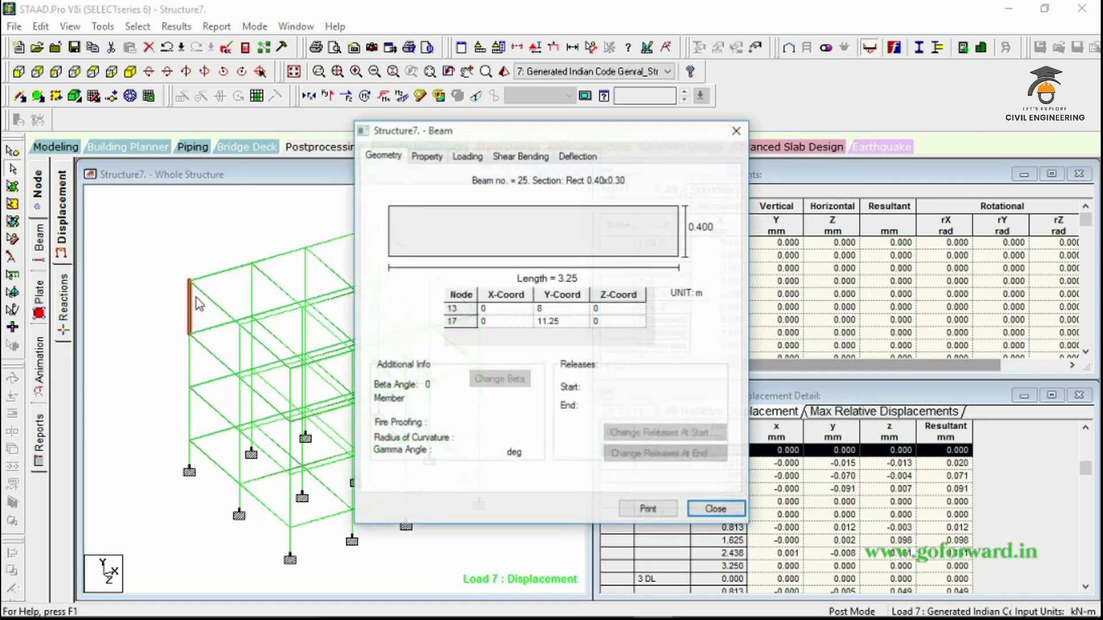
pyautogui.moveTo(613, 132); pyautogui.dragTo(605, 164)
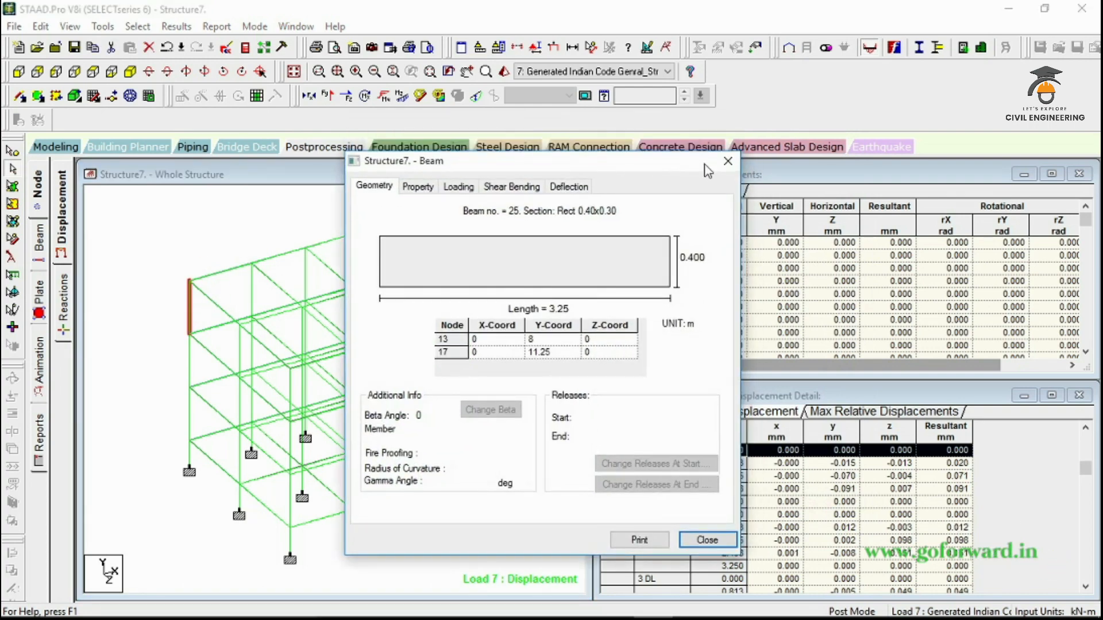
pyautogui.click(728, 162)
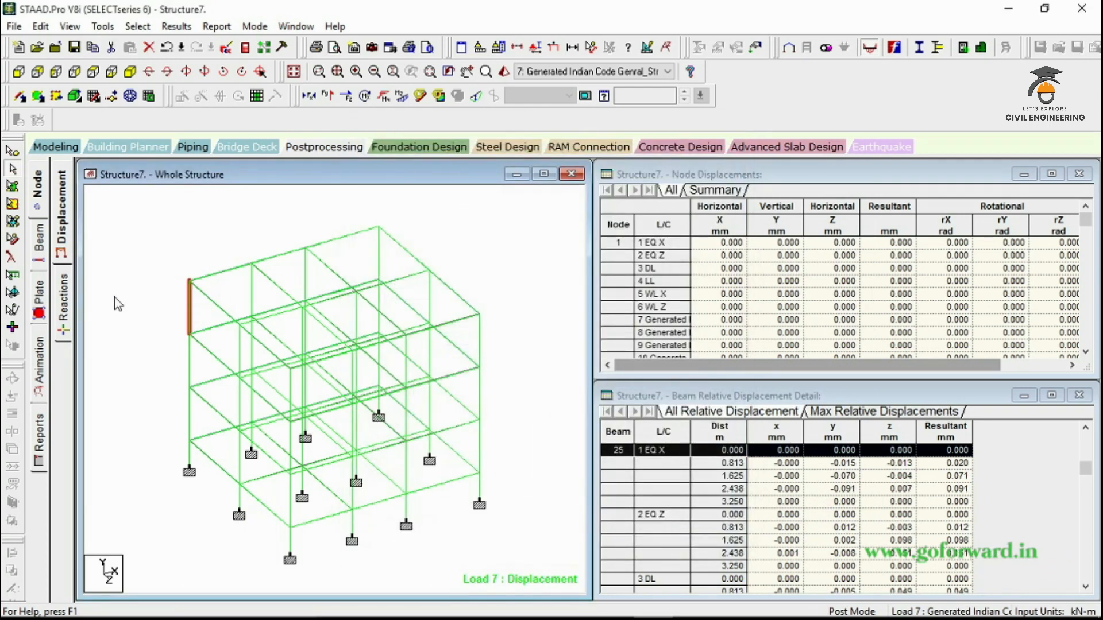
# - Display the Max Absolute plate stress contour with normal fill for load case 27, and clear the selection
pyautogui.click(39, 296)
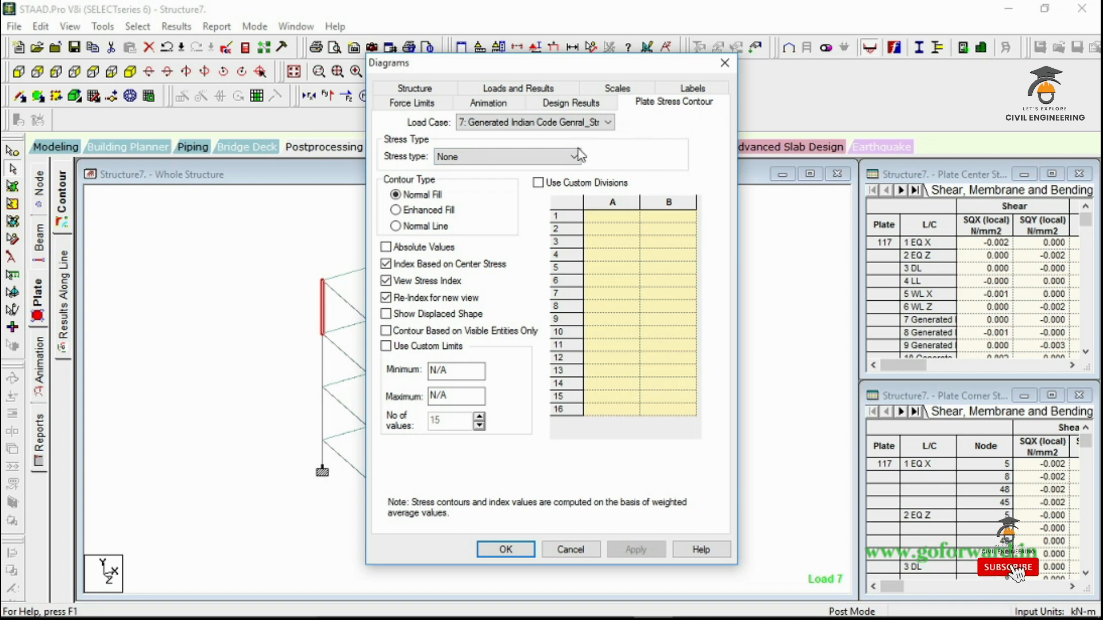
pyautogui.click(547, 123)
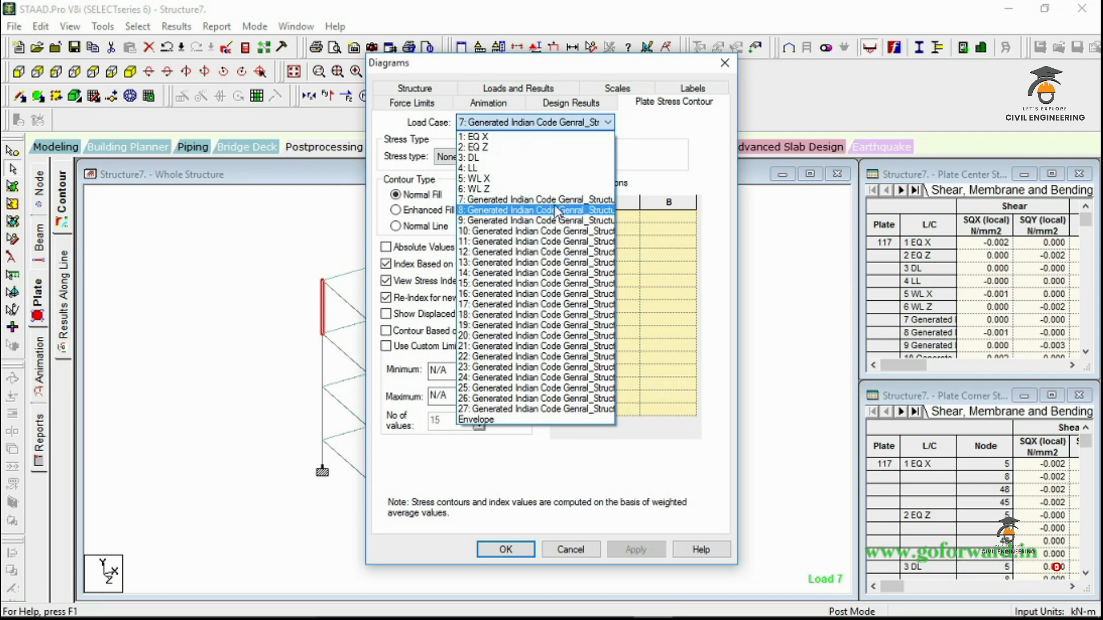
pyautogui.click(526, 410)
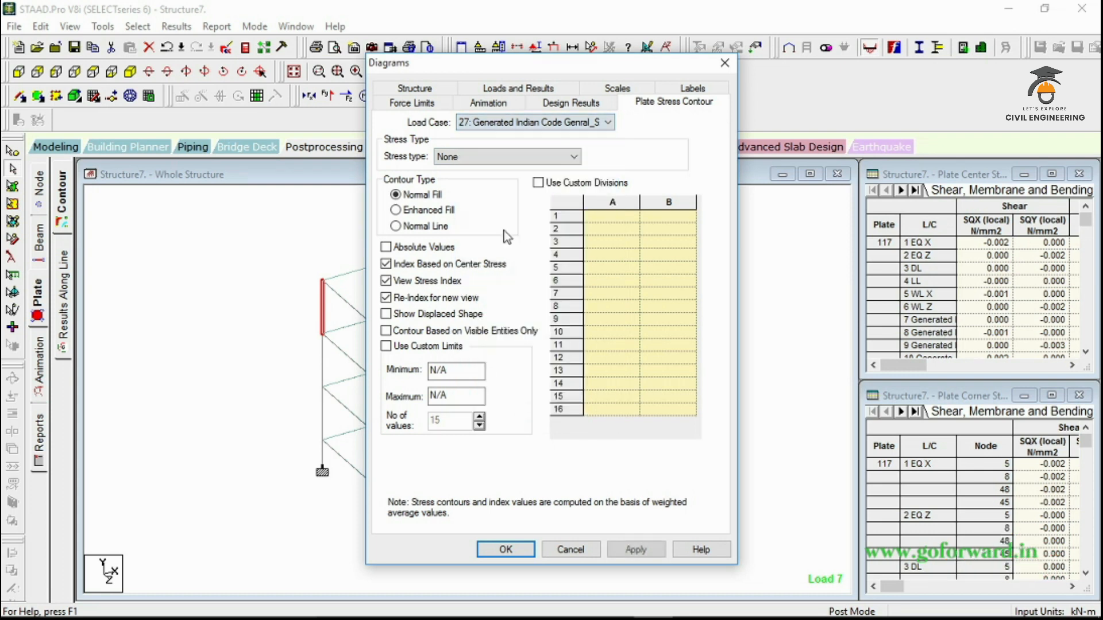
pyautogui.click(488, 157)
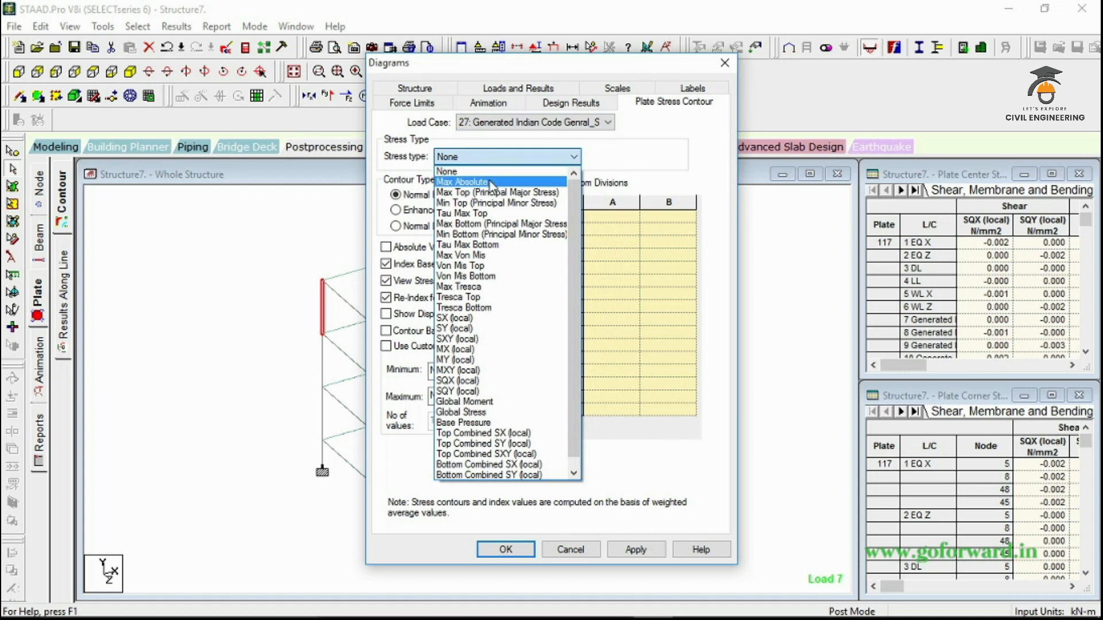
pyautogui.click(491, 183)
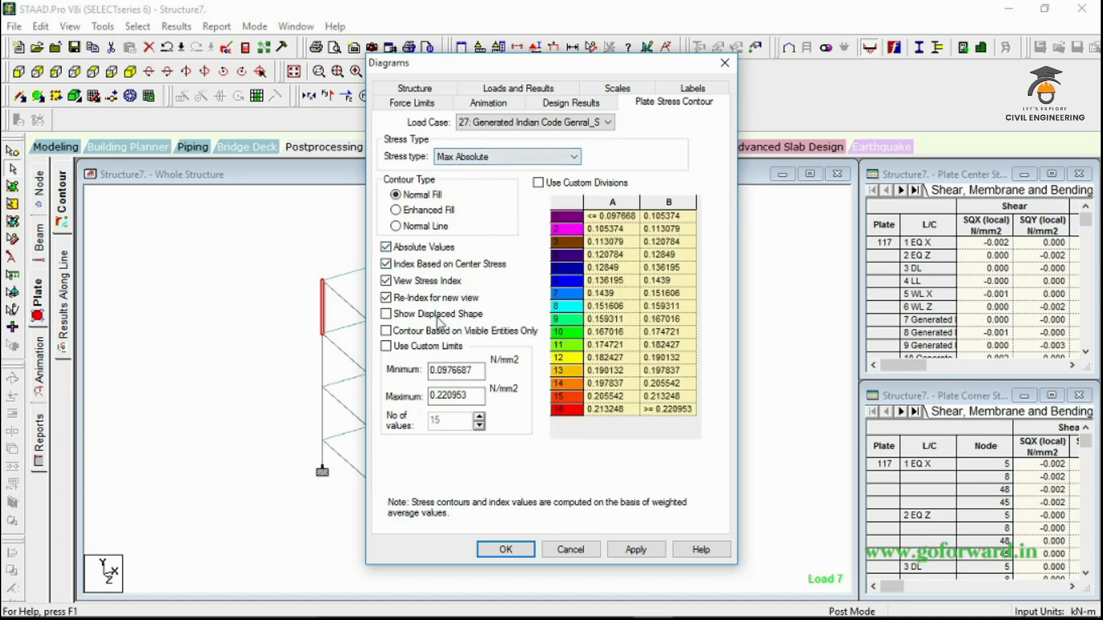
pyautogui.click(505, 550)
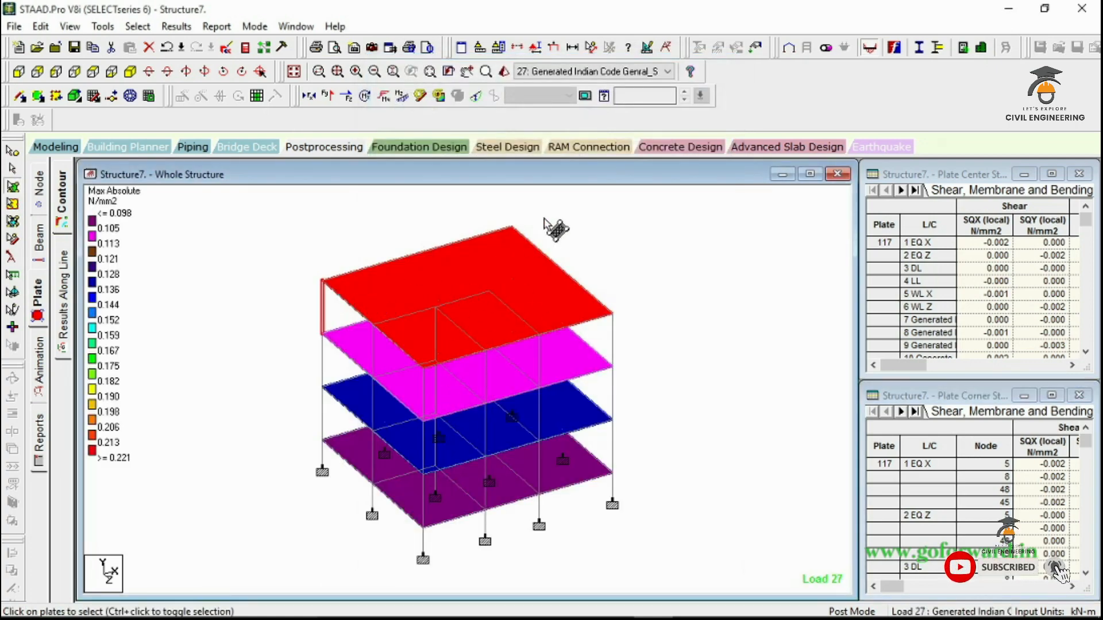
pyautogui.click(710, 228)
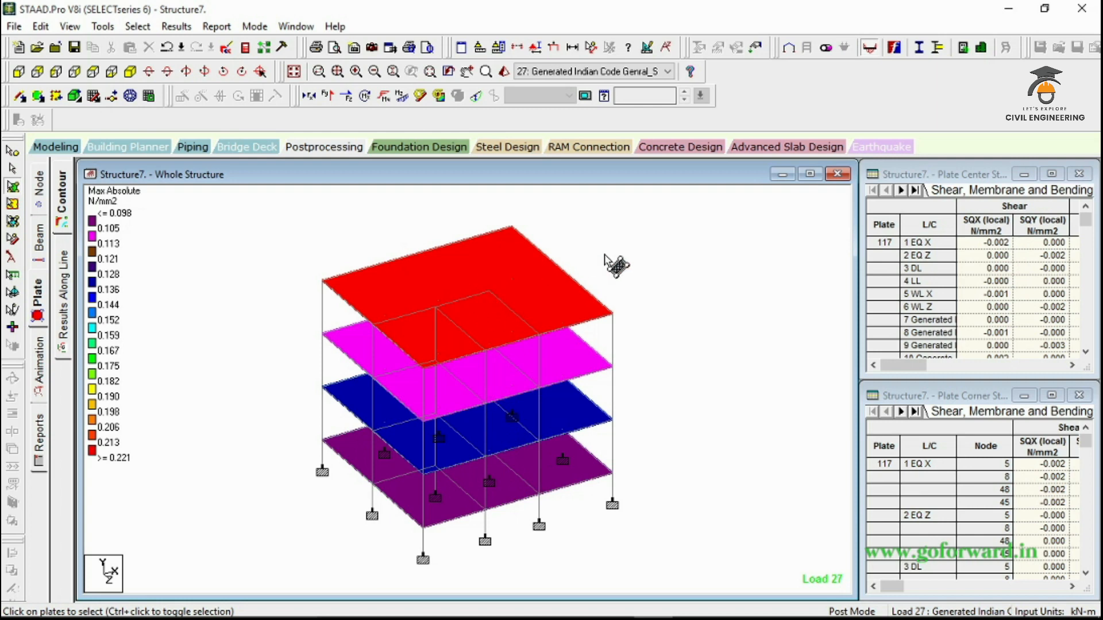
# - Animate the frame's deflection under load case 27 with 1 extra frame at 10 FPS, and return to the node displacement results
pyautogui.click(38, 365)
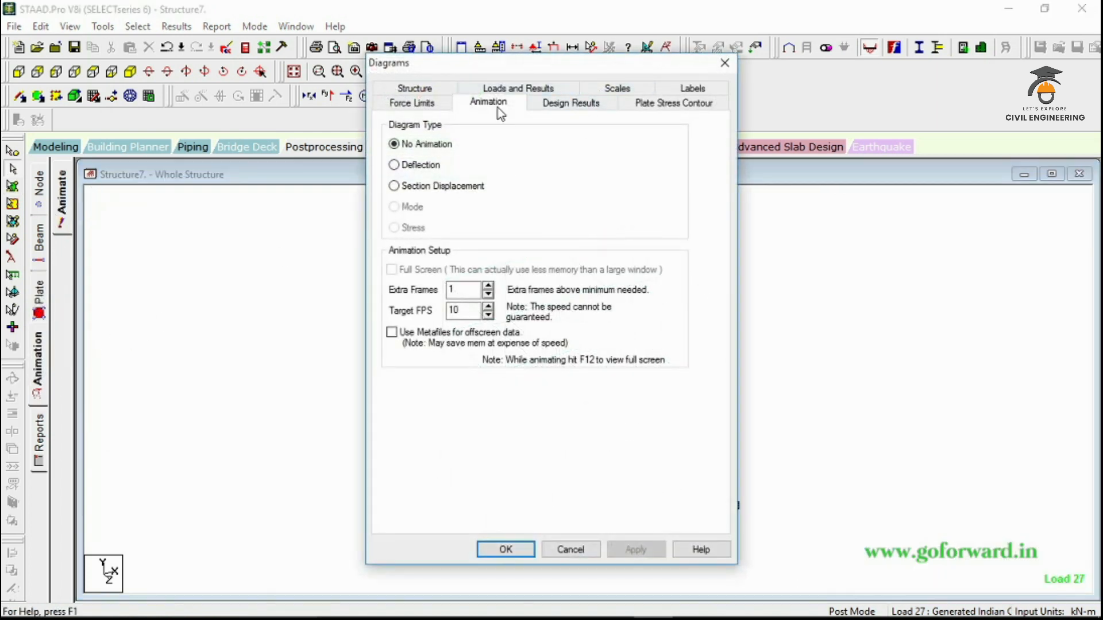
pyautogui.click(394, 165)
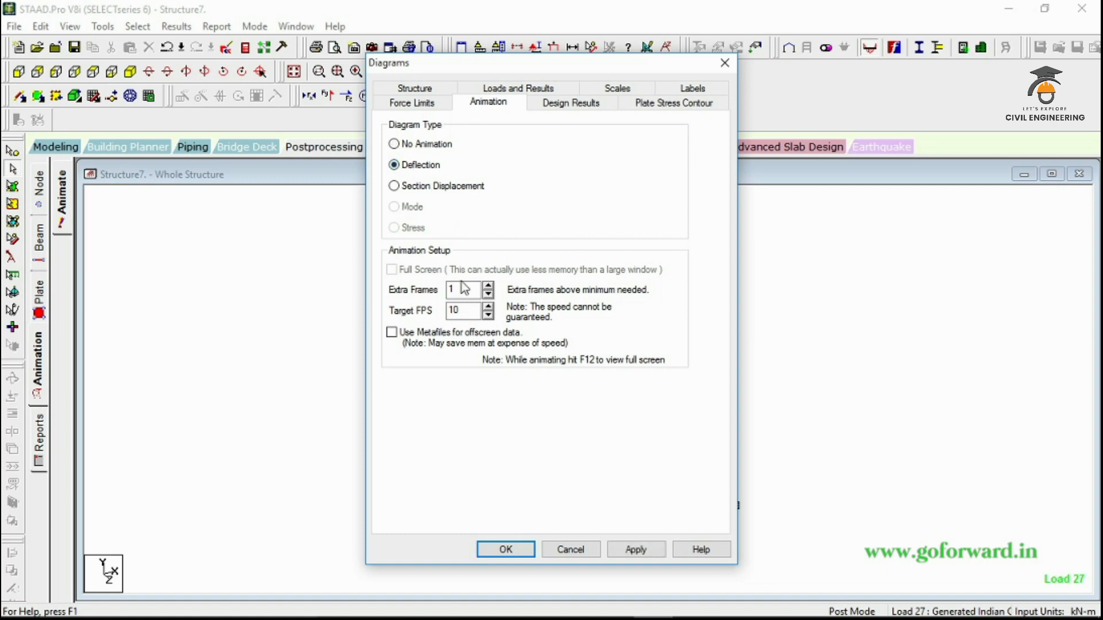
pyautogui.click(506, 549)
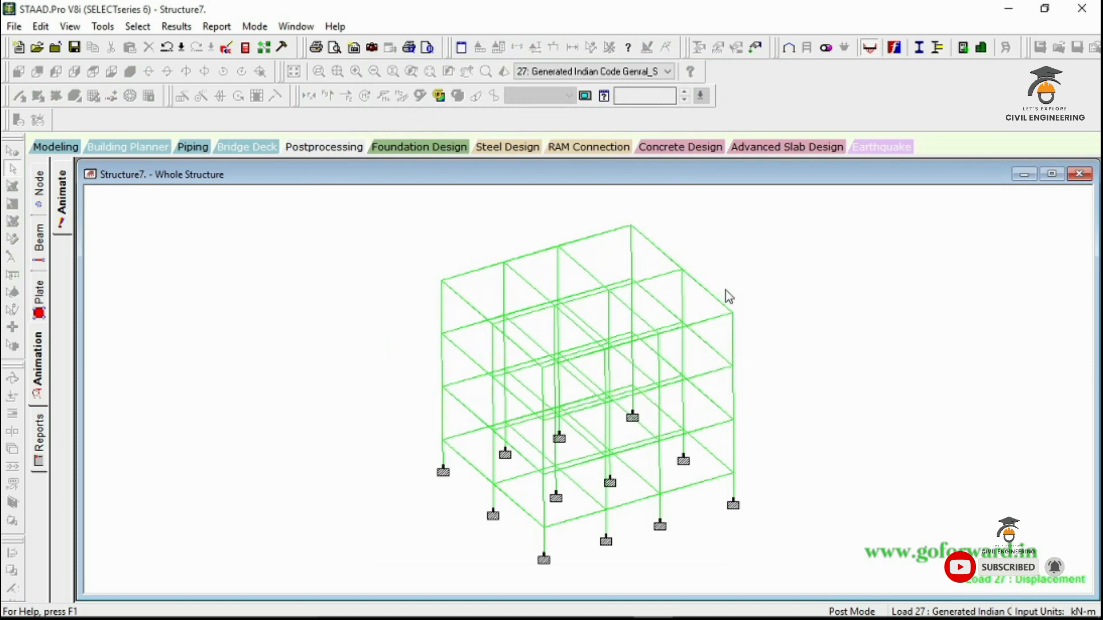
pyautogui.click(585, 96)
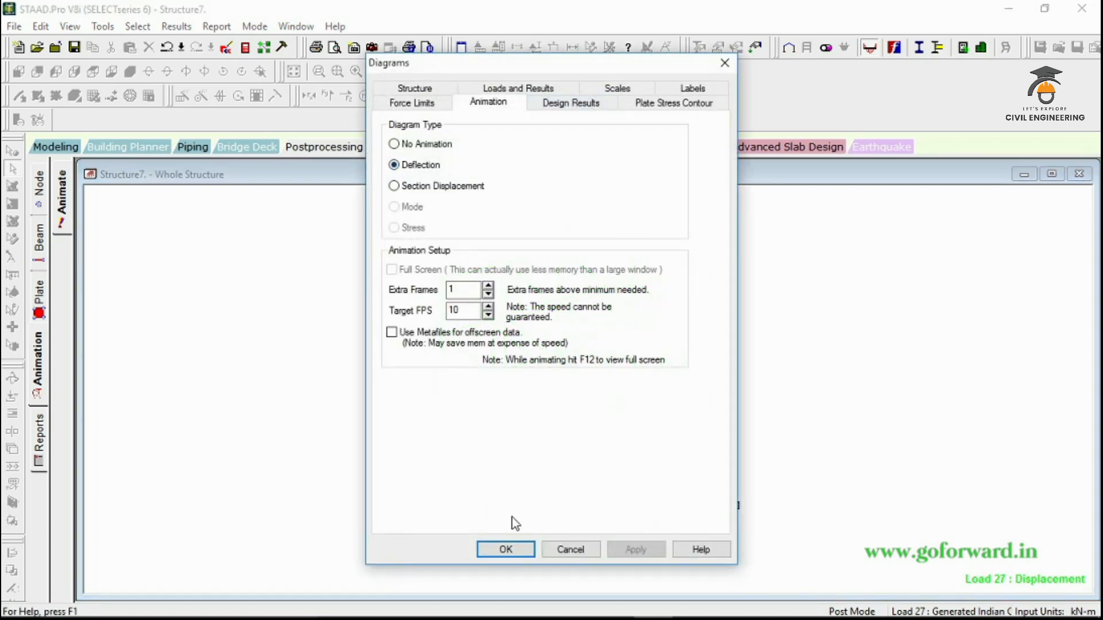
pyautogui.click(508, 548)
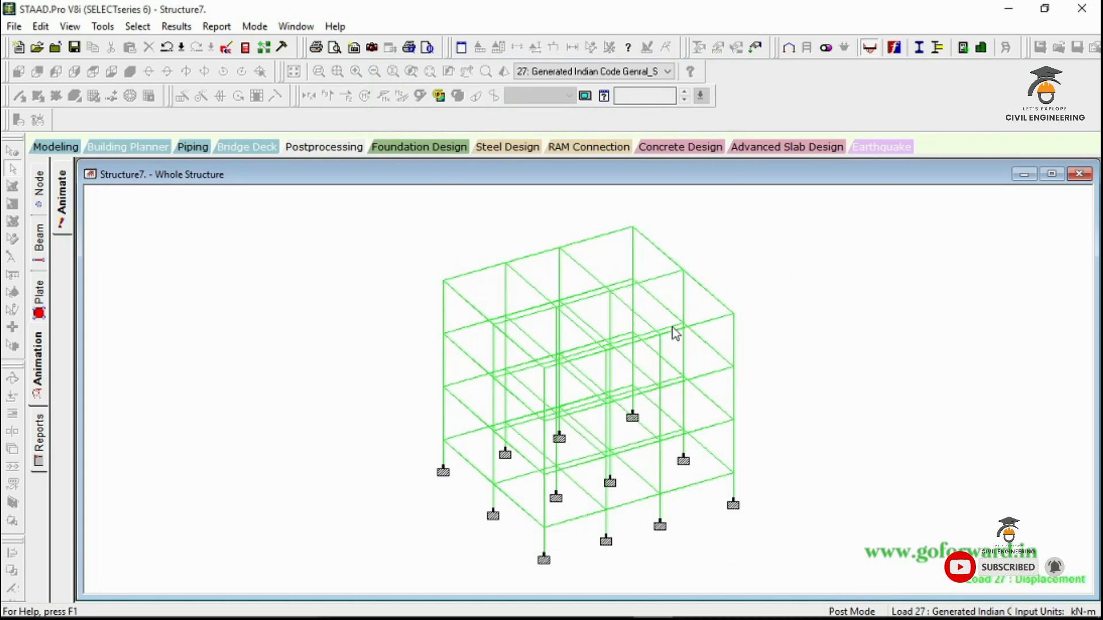
pyautogui.click(39, 189)
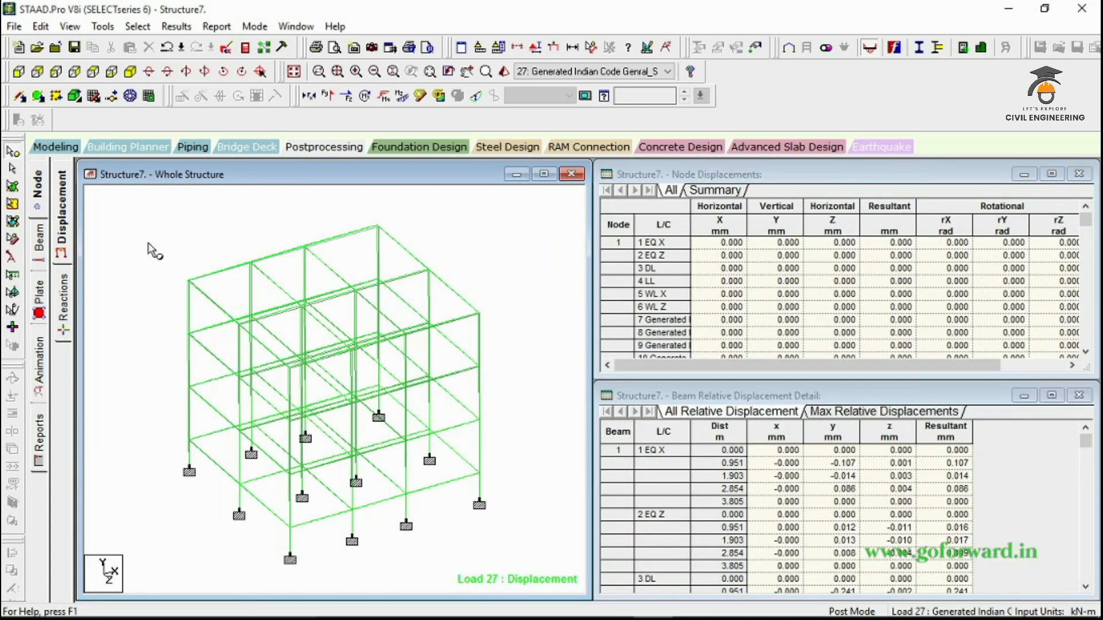